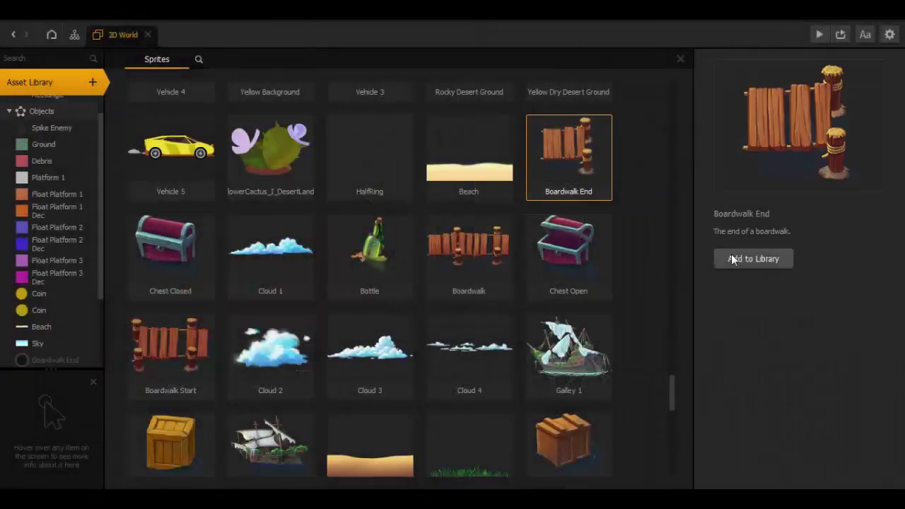
- Add the Boardwalk, Boardwalk Start and Crate 2 sprites to the library
double_click(469, 254)
double_click(174, 350)
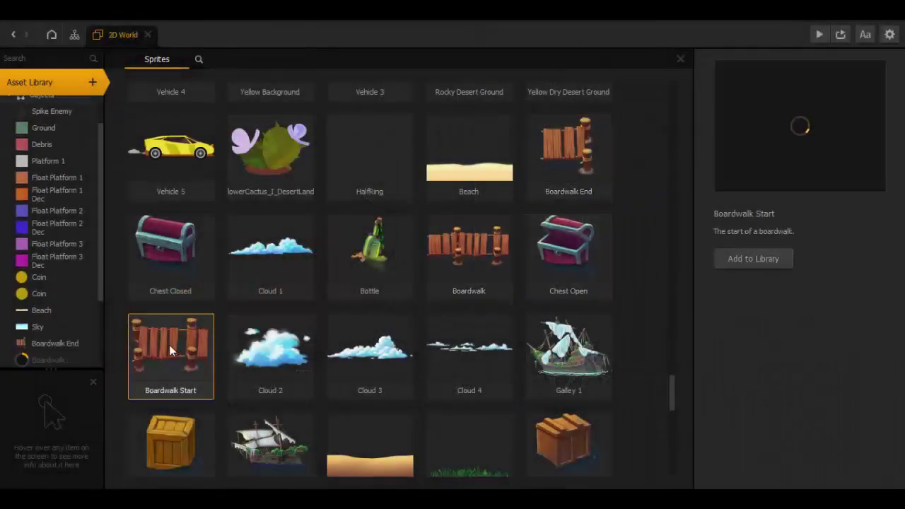
scroll(437, 278, "down", 3)
left_click(171, 290)
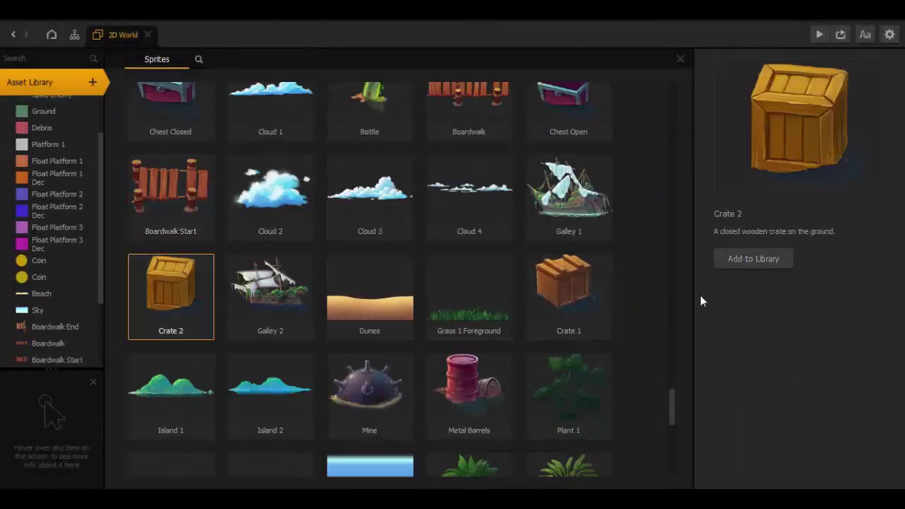
left_click(735, 259)
- Add the Grass 1 Foreground and Metal Barrels sprites to the library, then select Mine
left_click(465, 297)
left_click(754, 259)
scroll(511, 354, "down", 2)
left_click(469, 234)
left_click(732, 259)
left_click(370, 237)
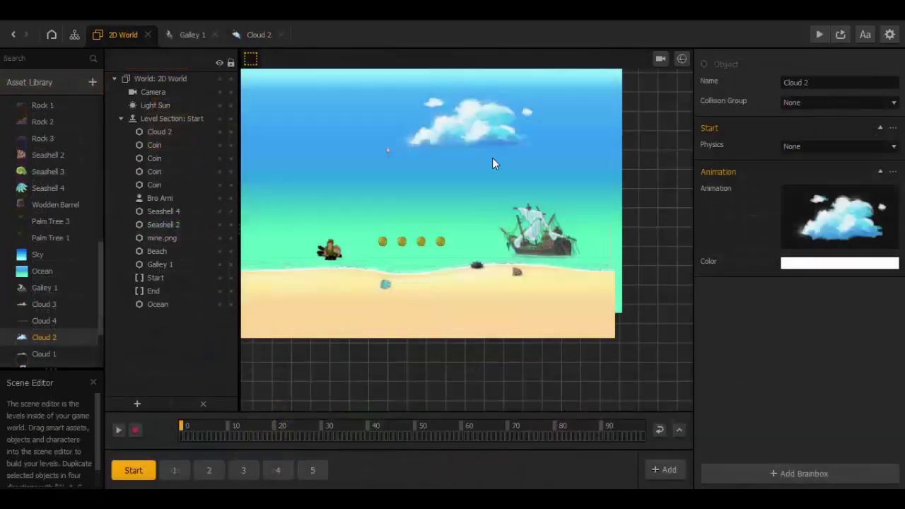
- Move Cloud 2 lower, order it below Galley 1, and start a game preview
left_click_drag(492, 133, 493, 197)
left_click_drag(158, 131, 168, 270)
left_click(819, 35)
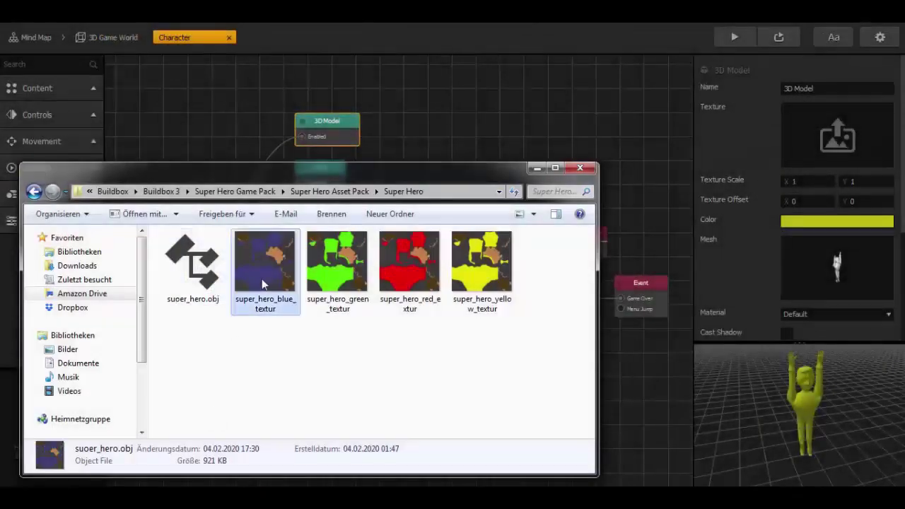
- Apply the blue texture to the 3D model, place the hero, and confirm the jump state name
left_click_drag(266, 262, 838, 167)
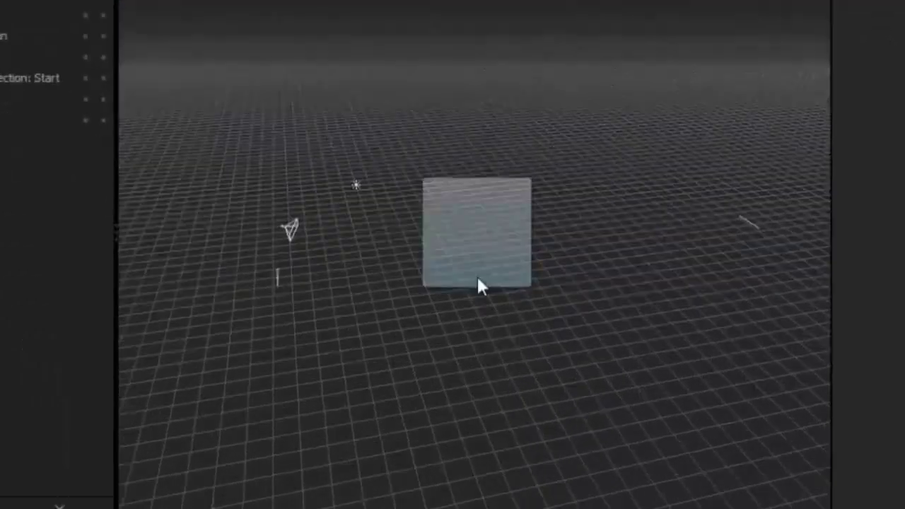
left_click_drag(479, 285, 479, 282)
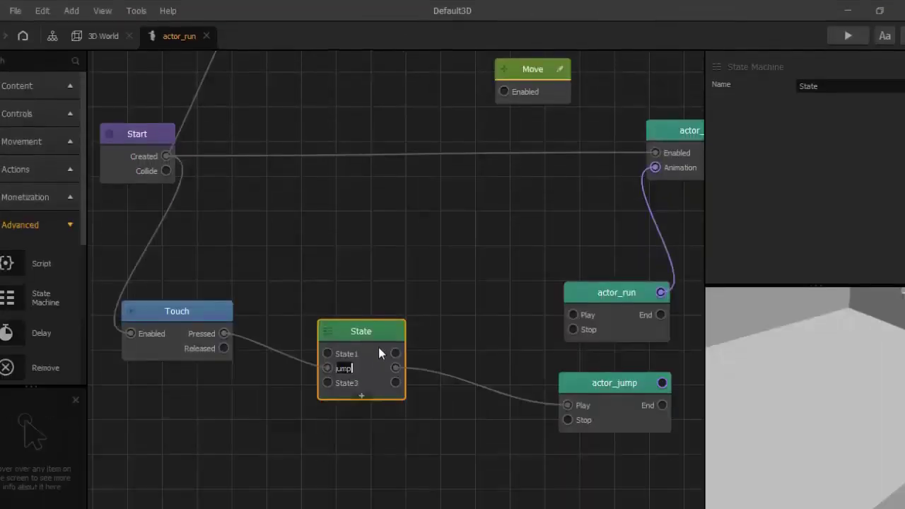
key("Return")
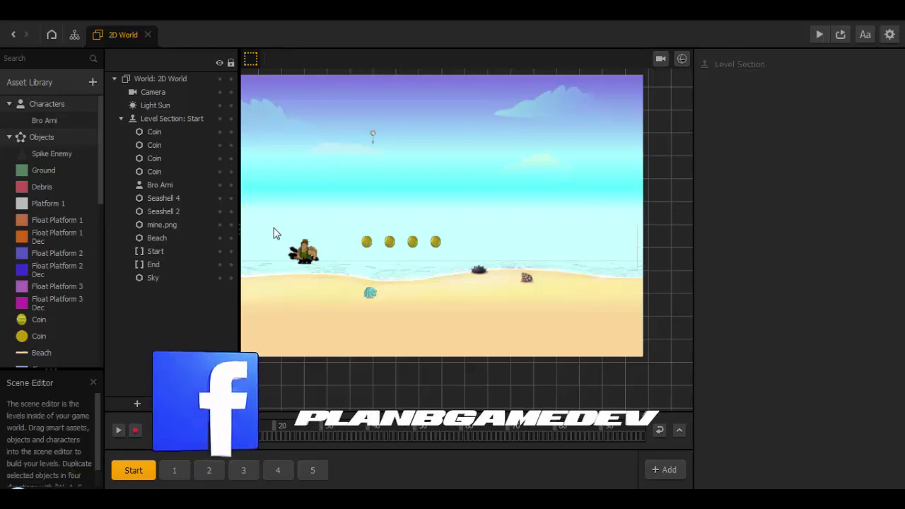
- Add the Clear Blue Sky sprite from the sprite catalogue to the asset library
left_click(54, 84)
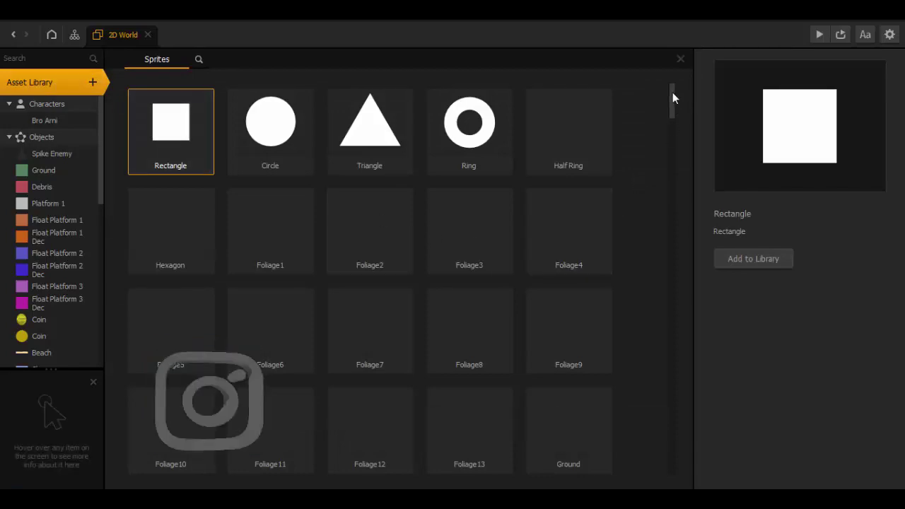
left_click_drag(673, 98, 686, 453)
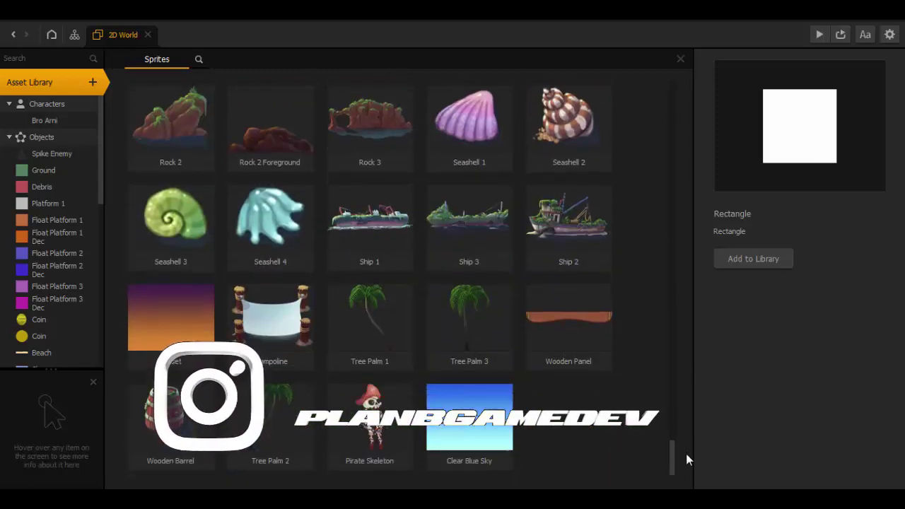
left_click(490, 400)
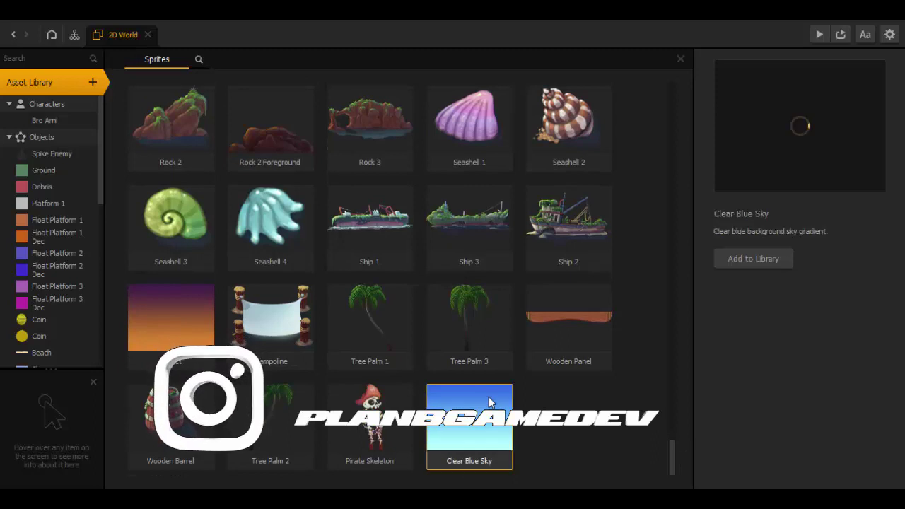
left_click(750, 259)
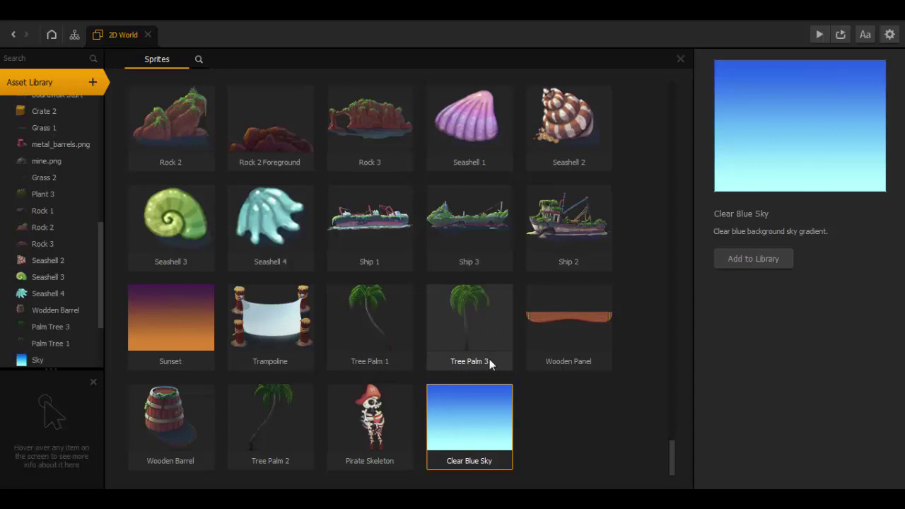
- Add the Ocean background sprite to the asset library
scroll(489, 360, "up", 1)
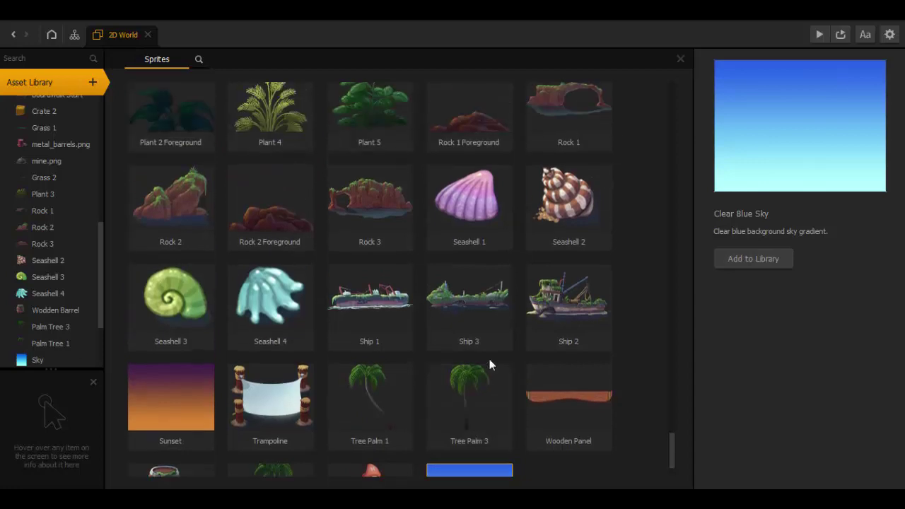
scroll(489, 365, "up", 1)
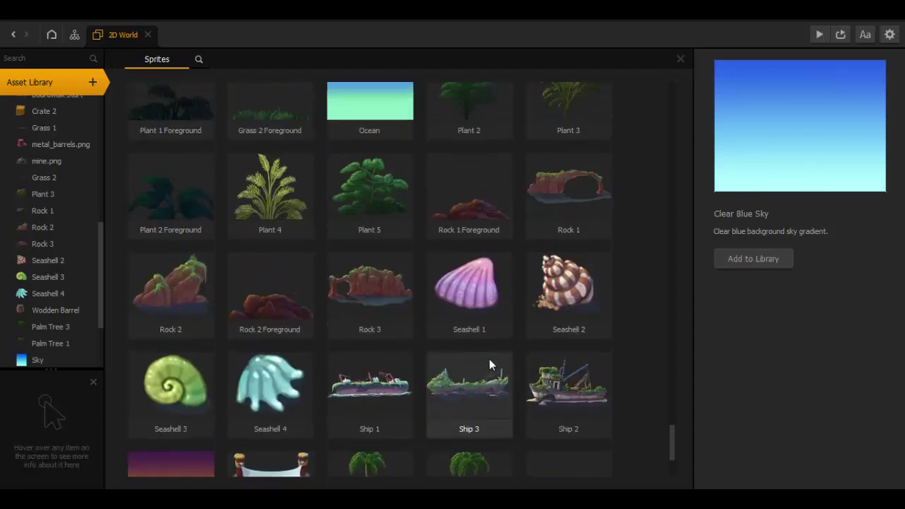
scroll(489, 363, "up", 2)
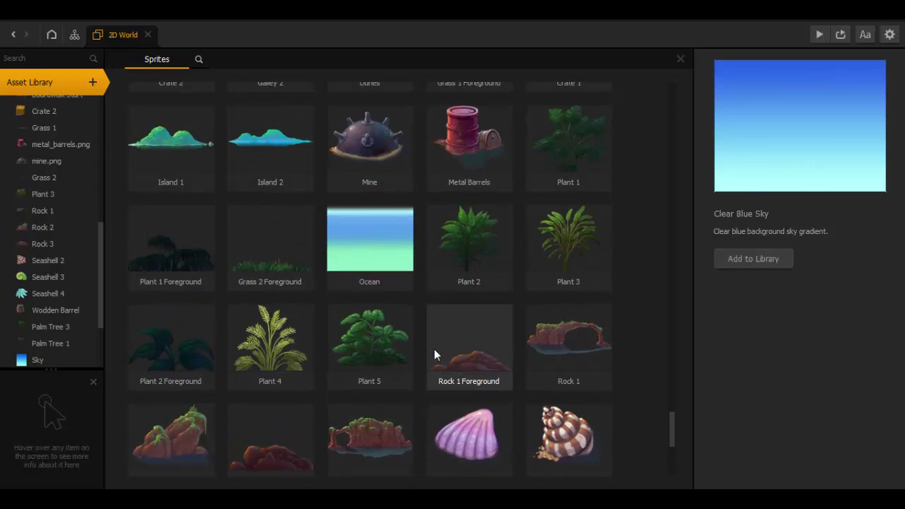
left_click(352, 239)
scroll(584, 276, "up", 5)
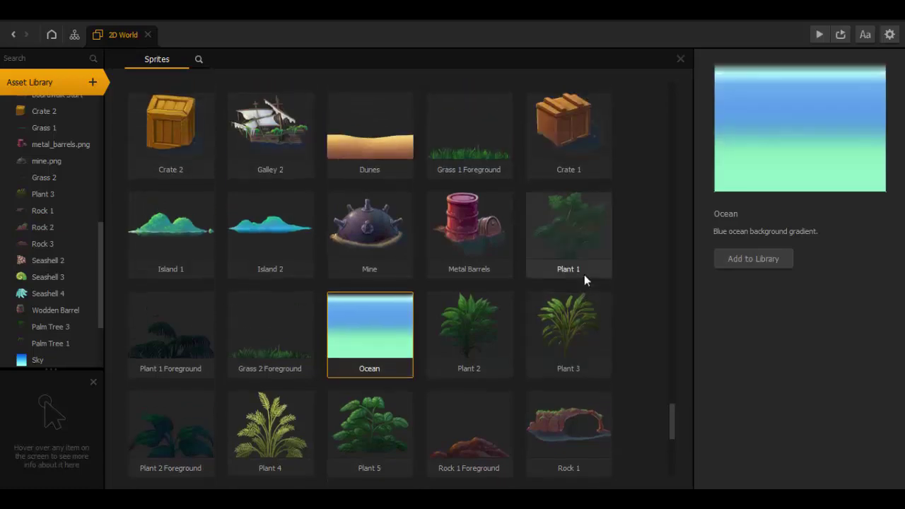
scroll(584, 281, "up", 6)
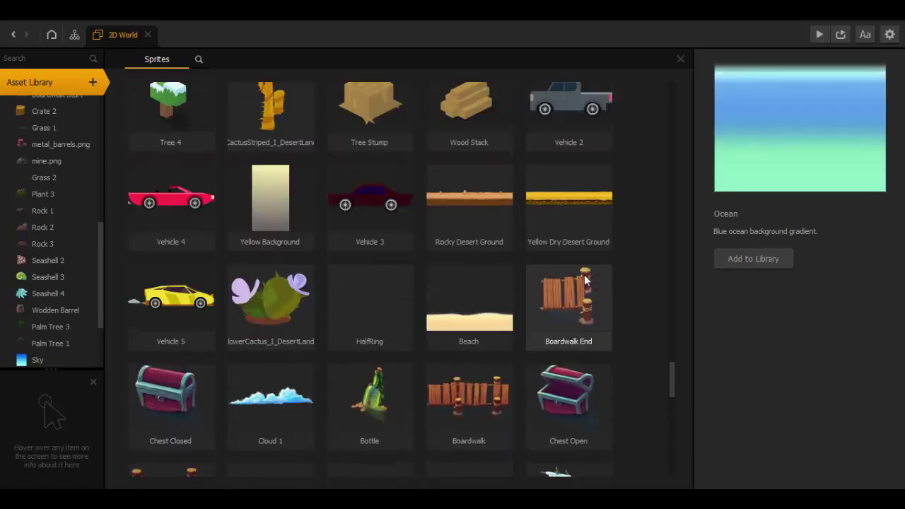
scroll(584, 280, "up", 4)
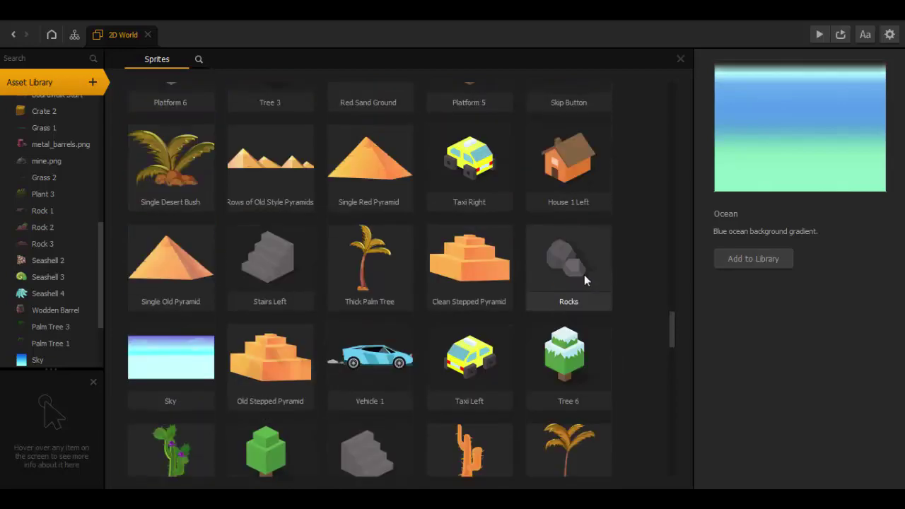
scroll(206, 374, "down", 7)
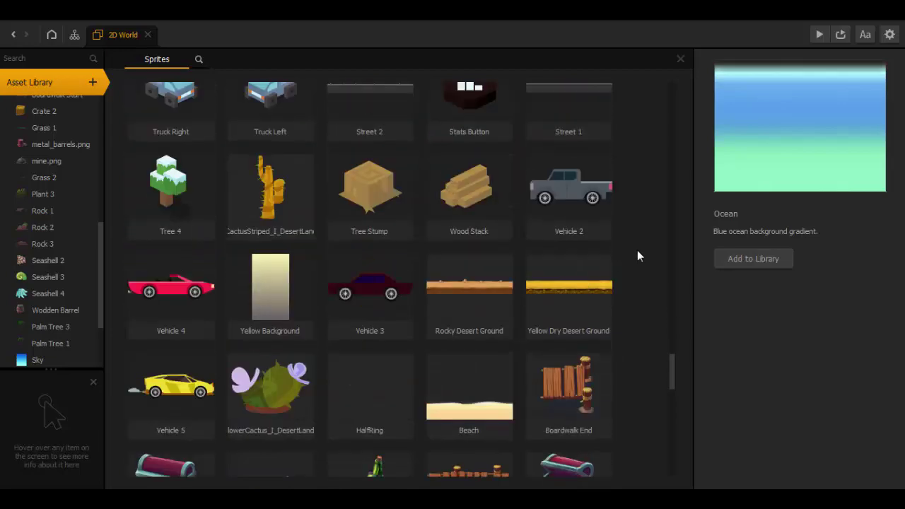
left_click(754, 261)
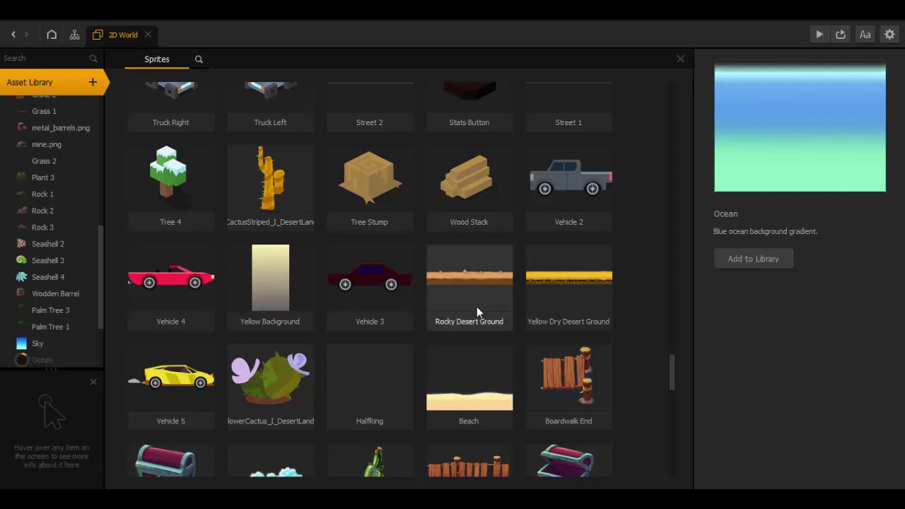
scroll(395, 299, "up", 2)
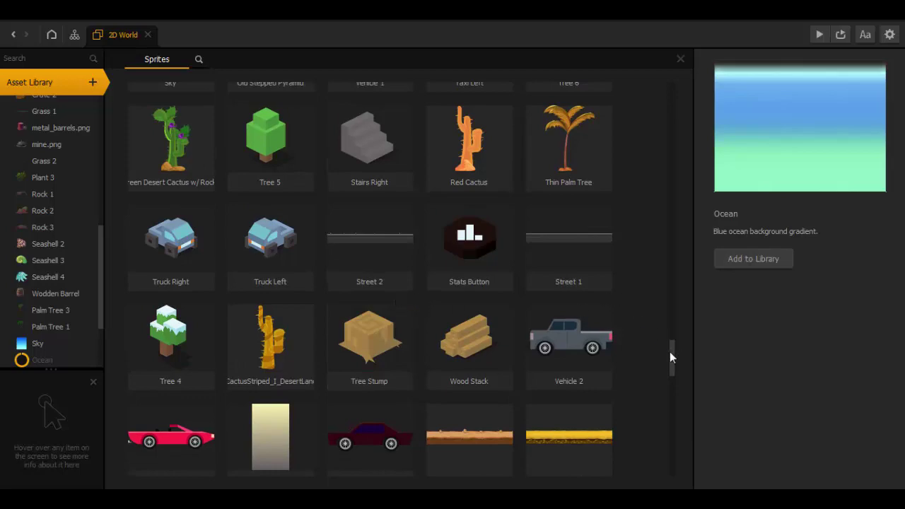
scroll(669, 387, "down", 10)
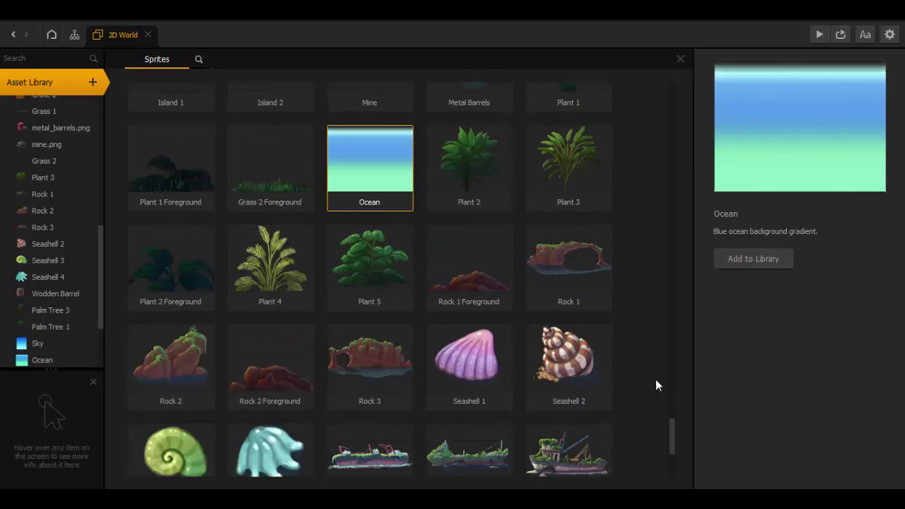
scroll(643, 348, "up", 5)
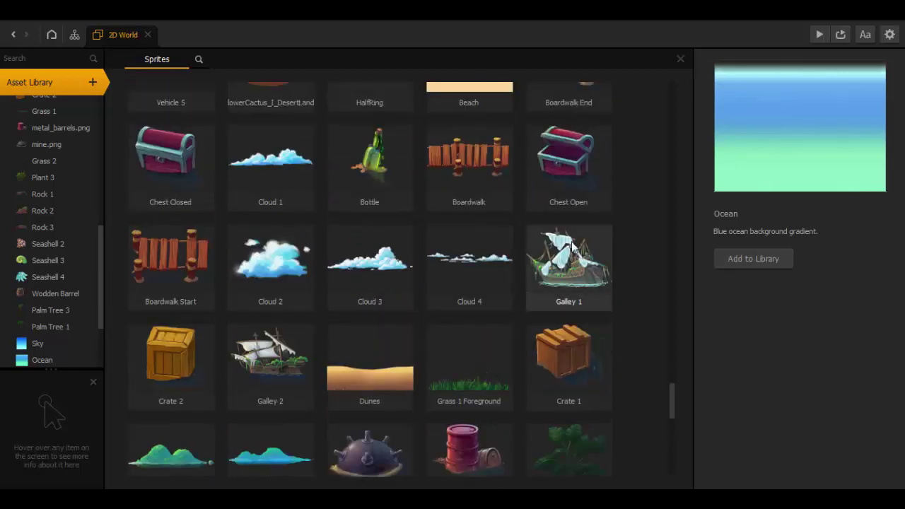
- Add the Galley 1 ship and Cloud 3 sprites to the asset library, then select Cloud 4
left_click(573, 244)
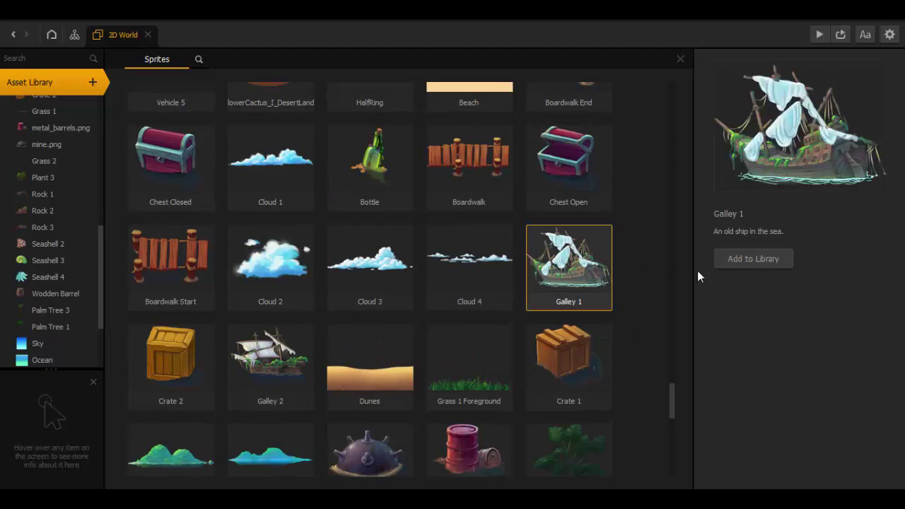
left_click(749, 261)
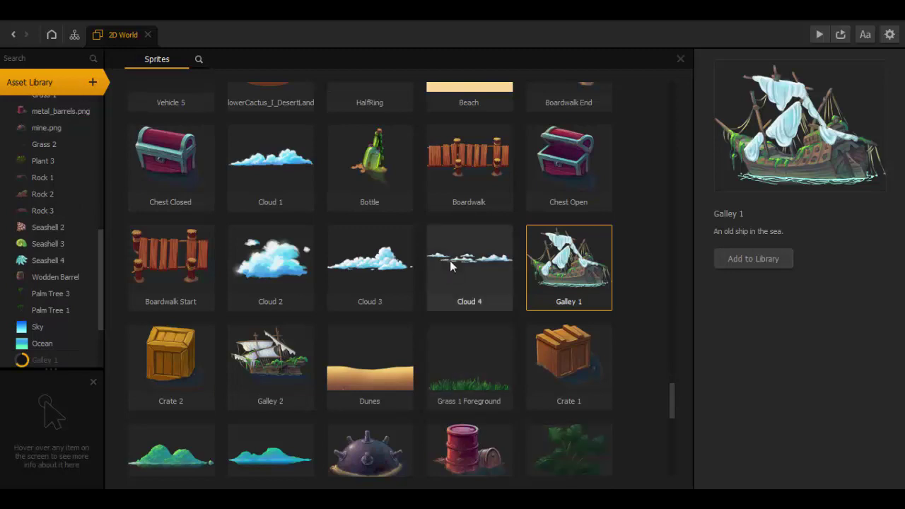
left_click(381, 258)
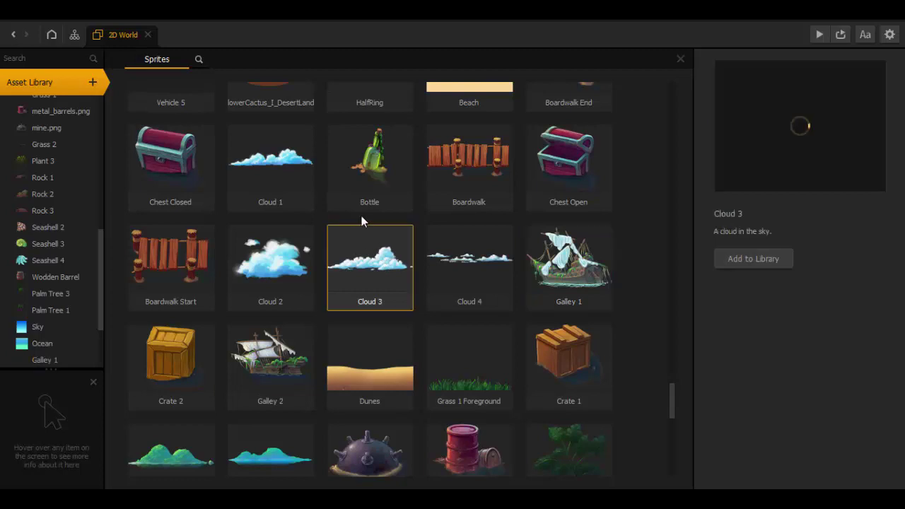
left_click(734, 259)
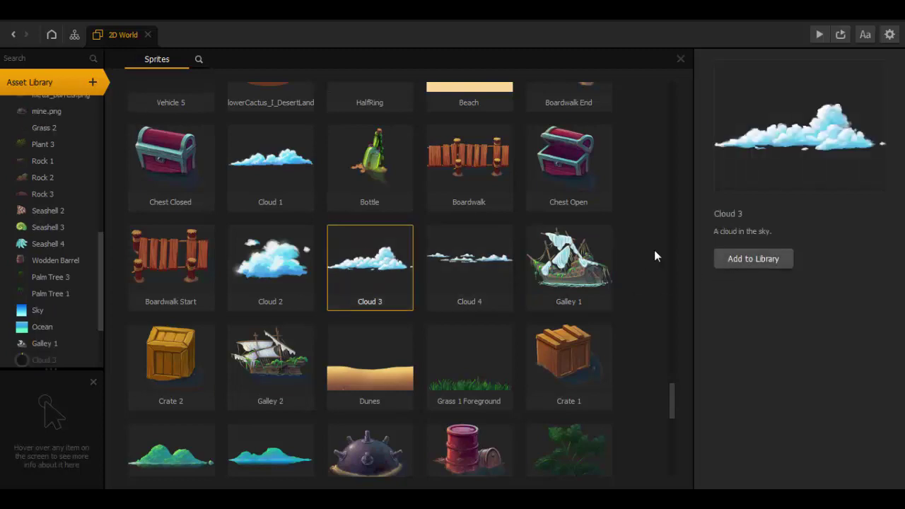
left_click(486, 258)
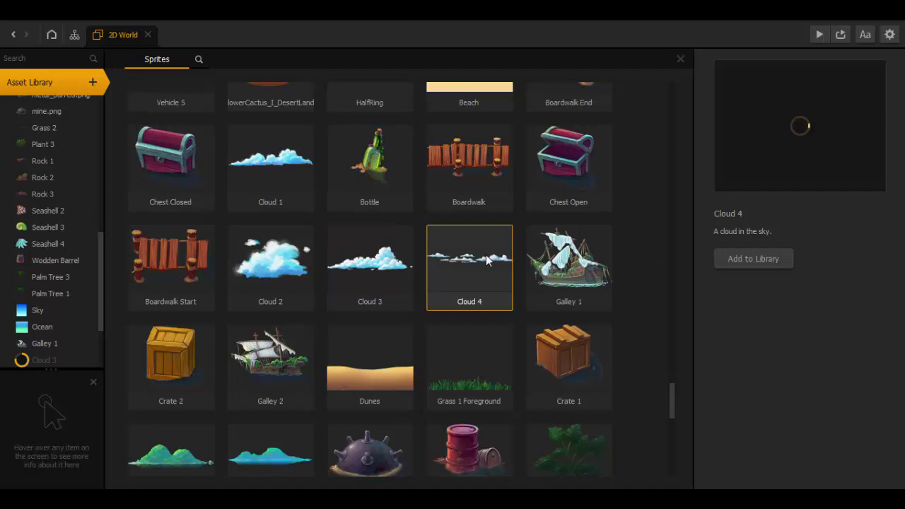
- Add the Cloud 2 and Cloud 1 sprites to the asset library
left_click(277, 269)
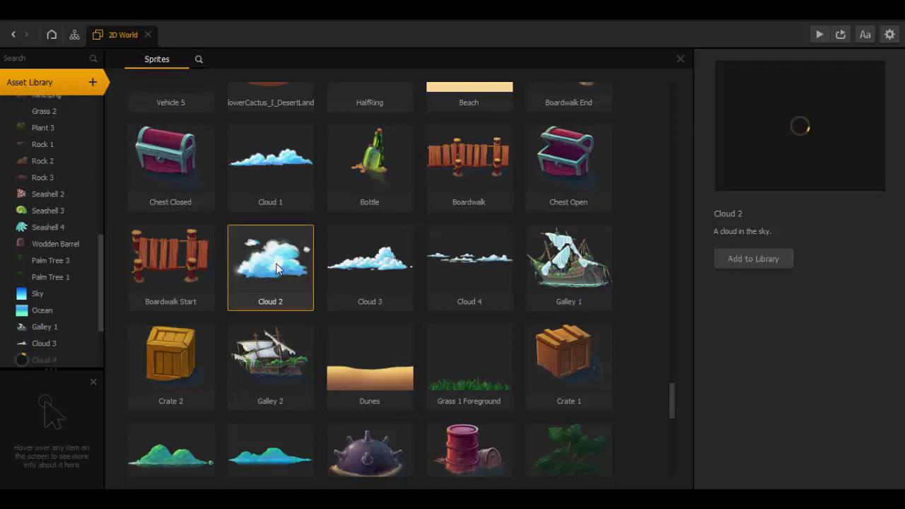
left_click(754, 259)
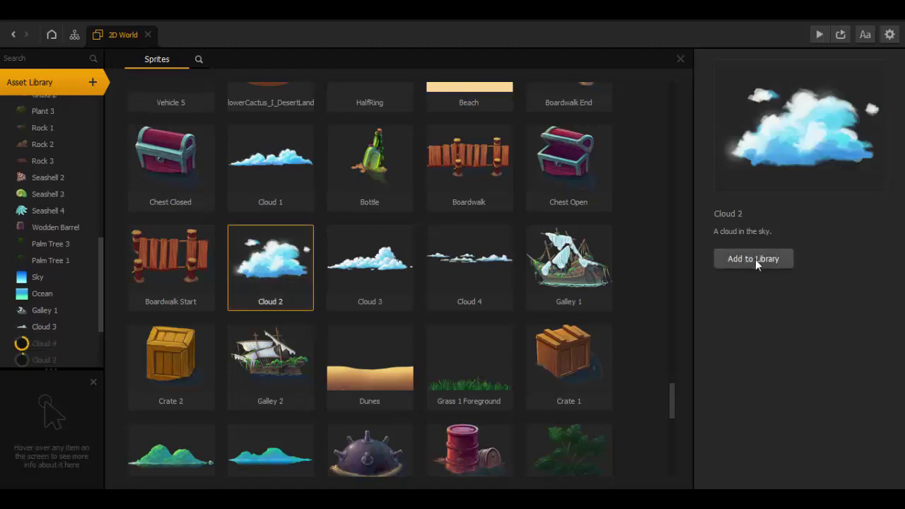
left_click(279, 163)
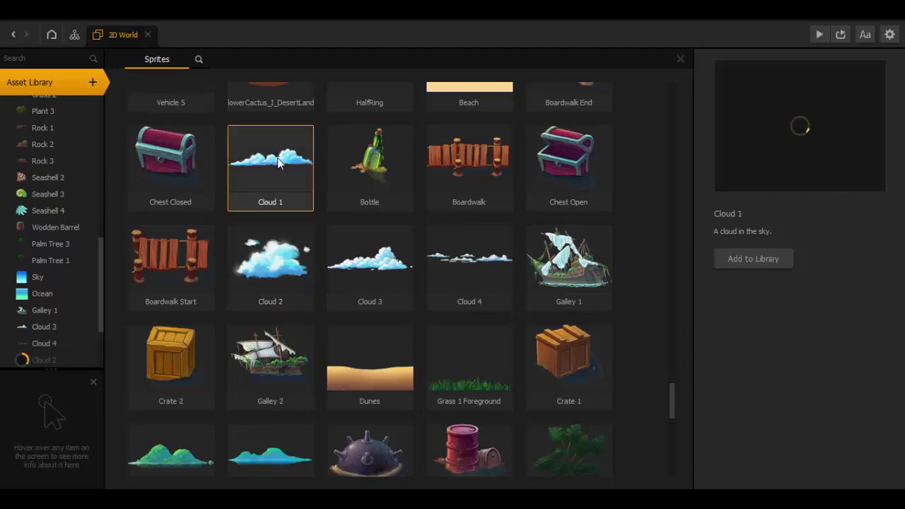
left_click(787, 254)
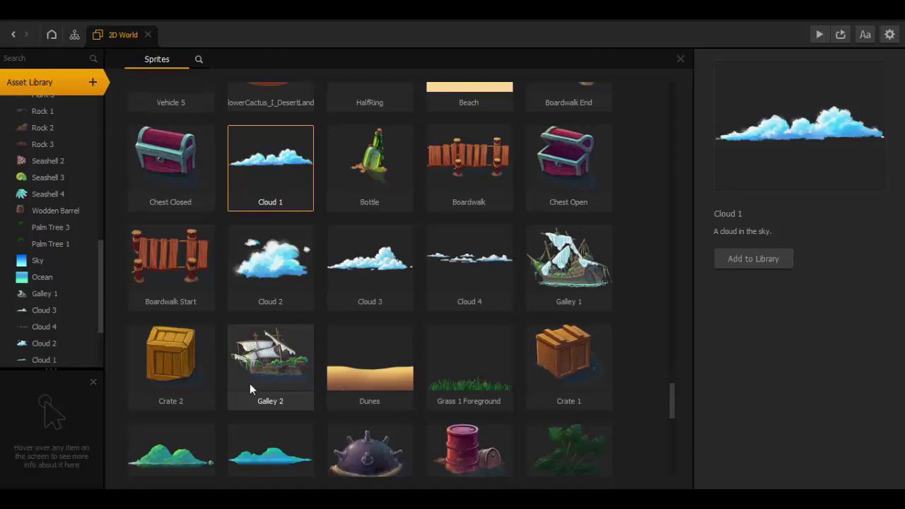
scroll(250, 383, "down", 5)
scroll(88, 307, "down", 3)
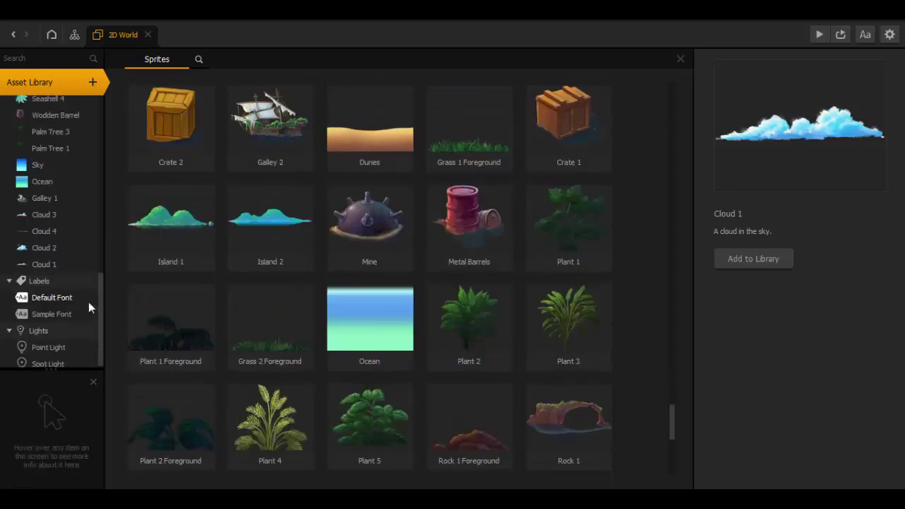
scroll(88, 305, "up", 7)
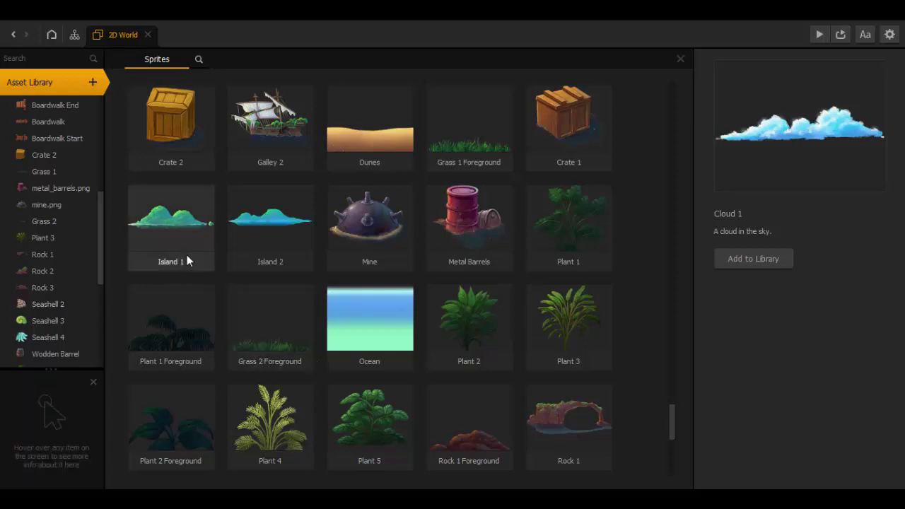
scroll(186, 259, "up", 3)
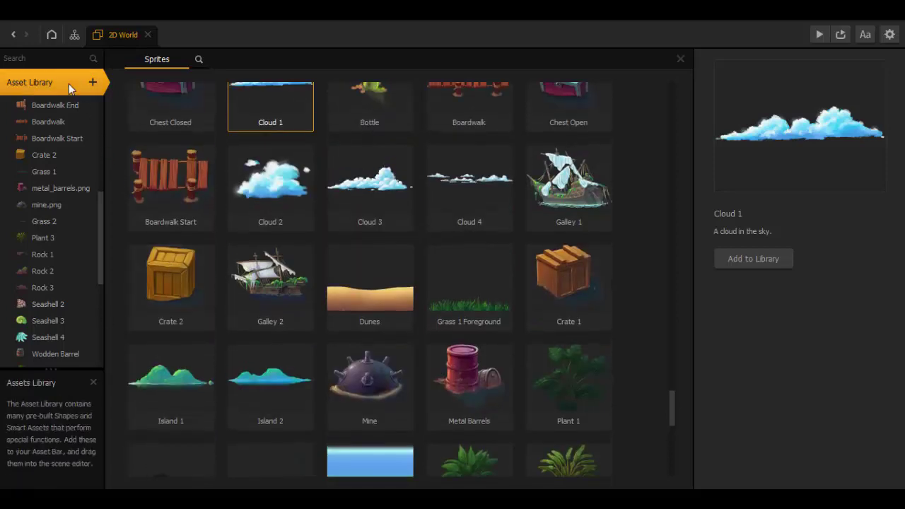
left_click(68, 83)
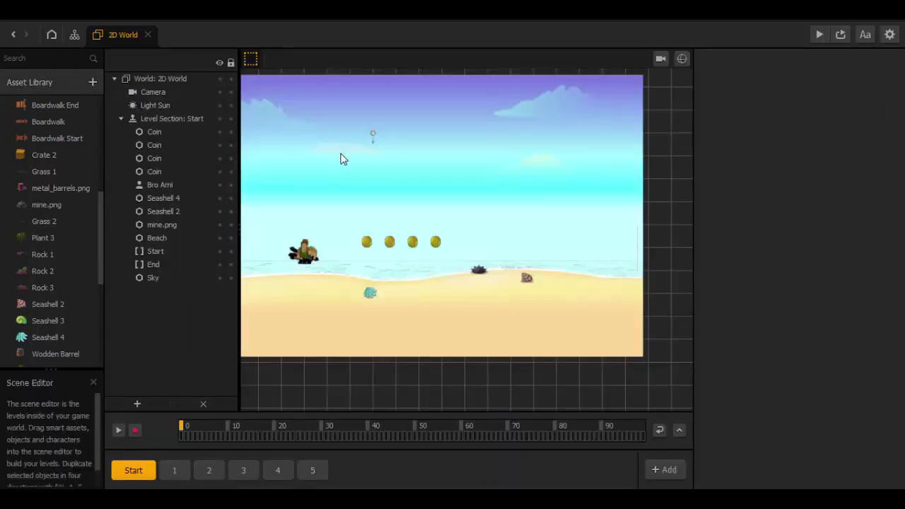
scroll(340, 159, "down", 4)
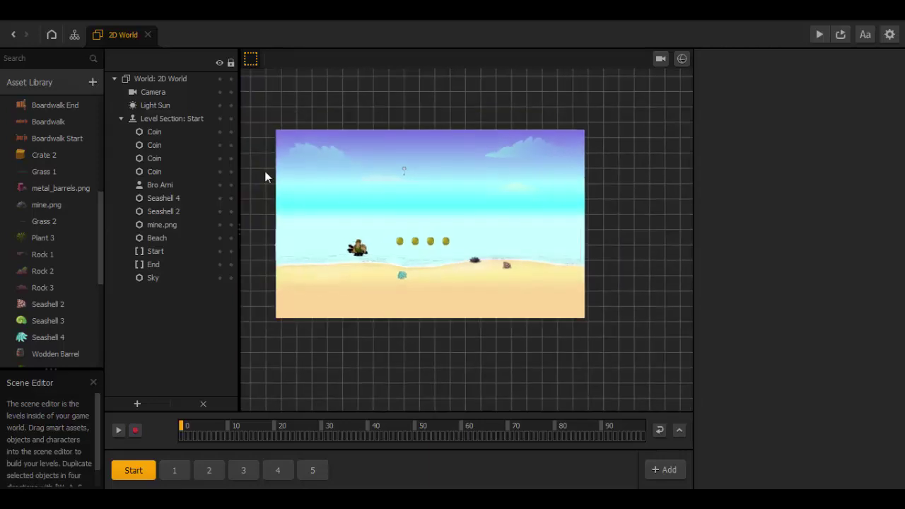
left_click(154, 239)
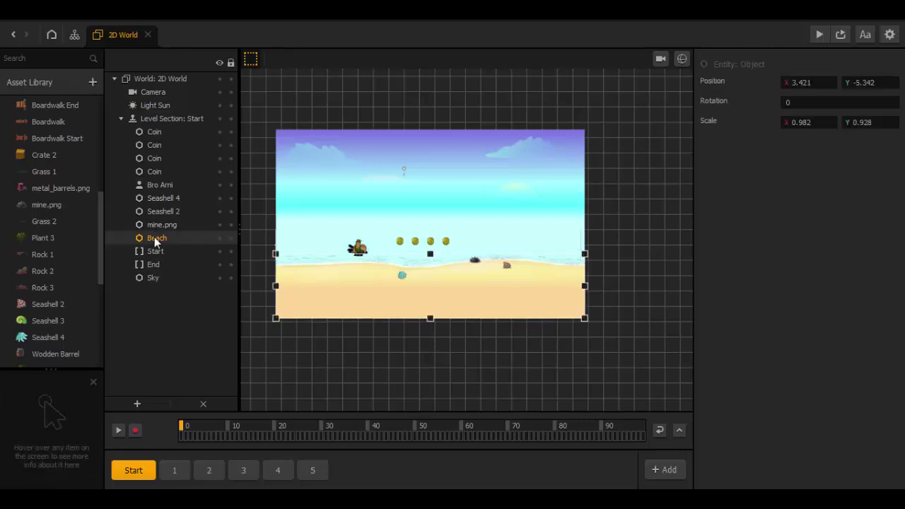
left_click(155, 278)
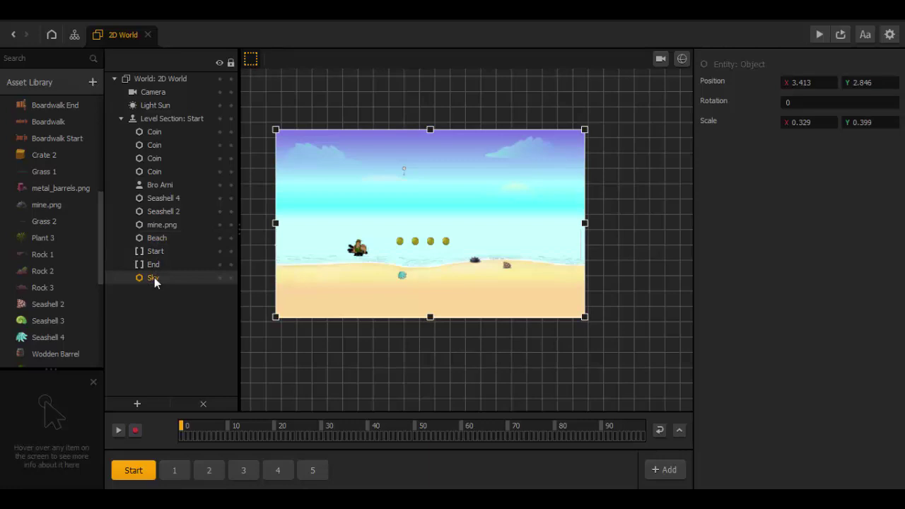
left_click_drag(101, 207, 101, 240)
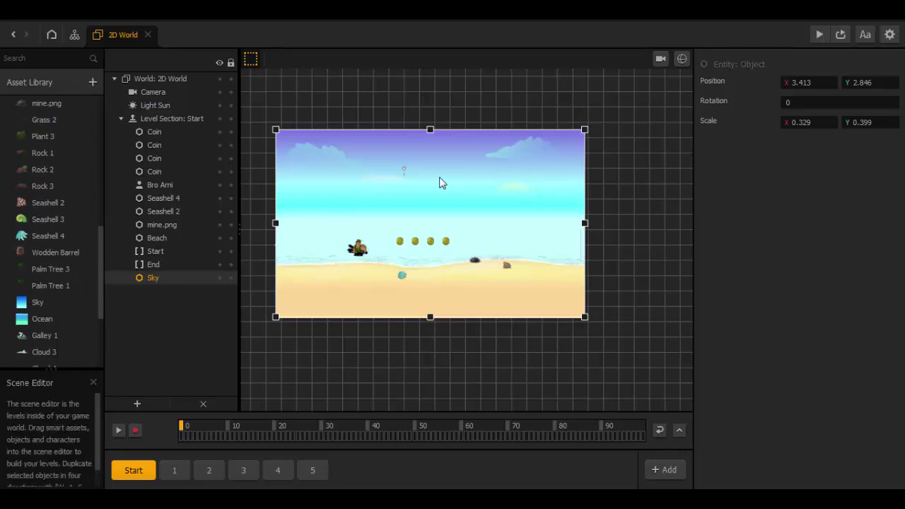
- Place the Ocean sprite in the Start level, stretch it to cover the level, and layer it behind the beach objects
left_click(36, 322)
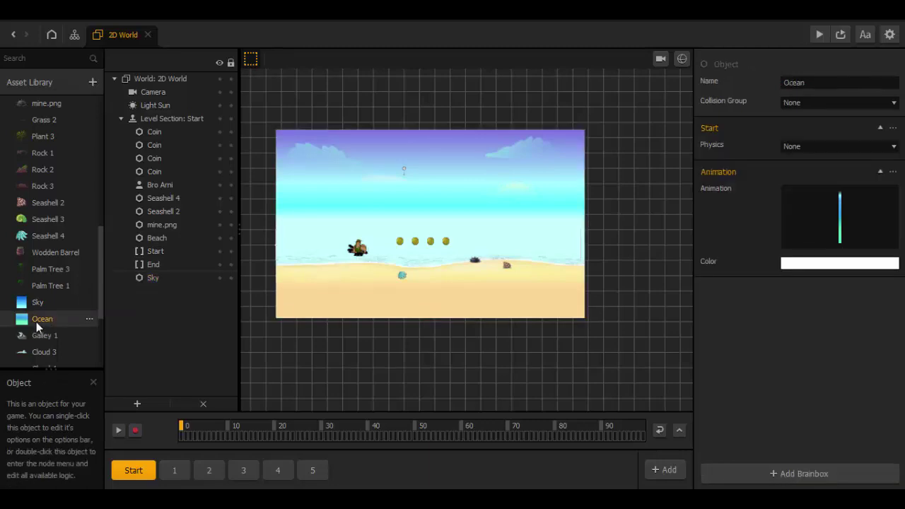
left_click_drag(37, 322, 434, 205)
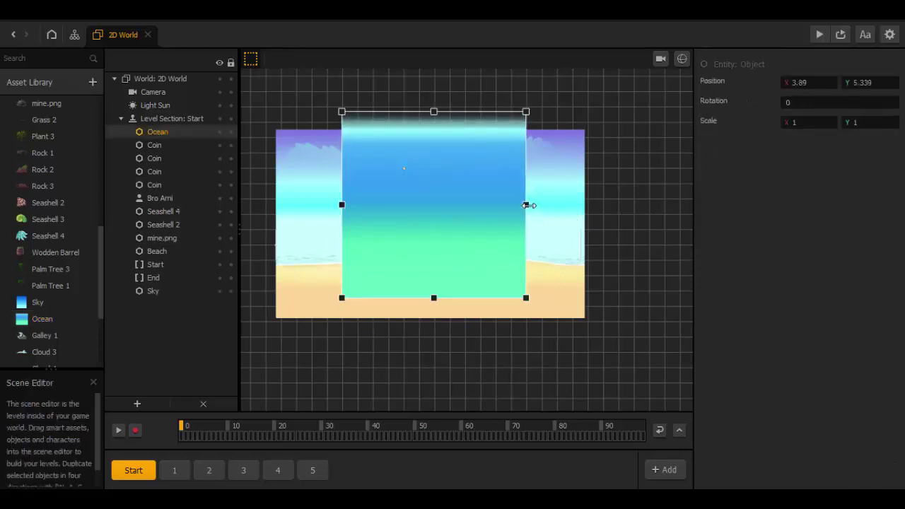
left_click_drag(527, 205, 592, 213)
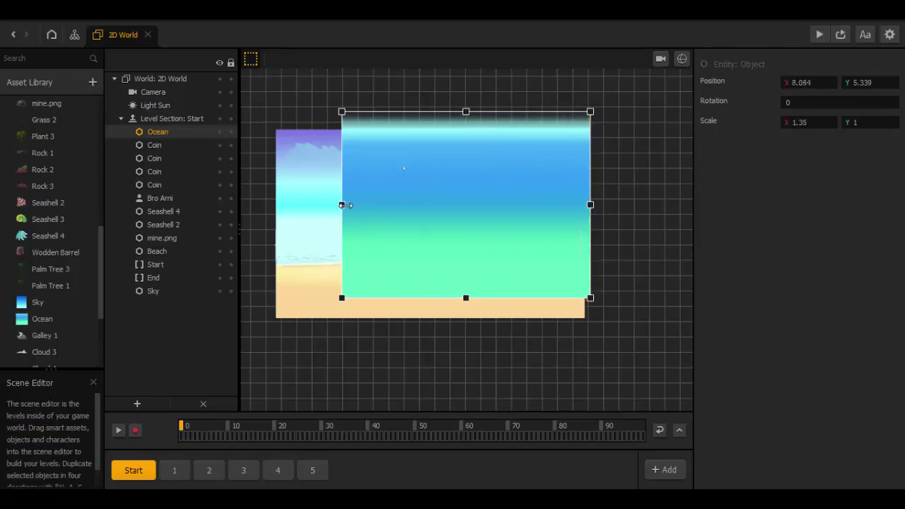
left_click_drag(343, 205, 275, 205)
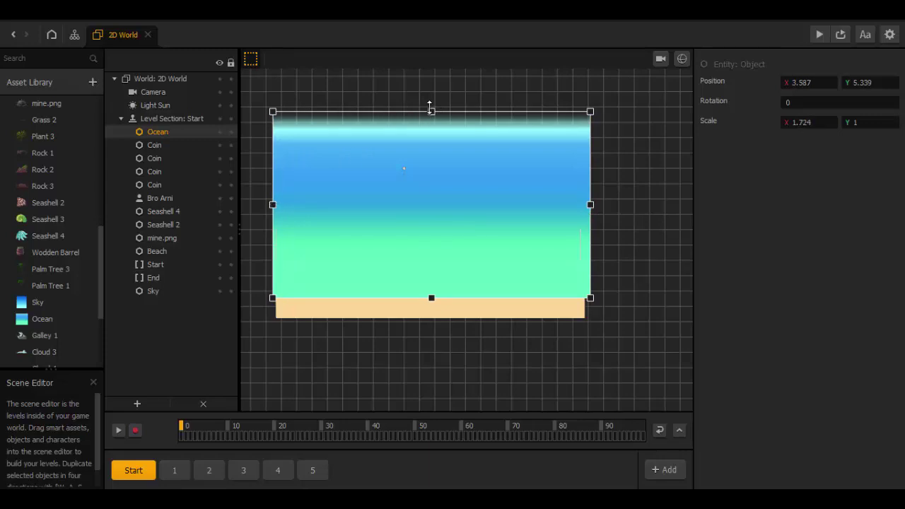
left_click_drag(432, 111, 432, 84)
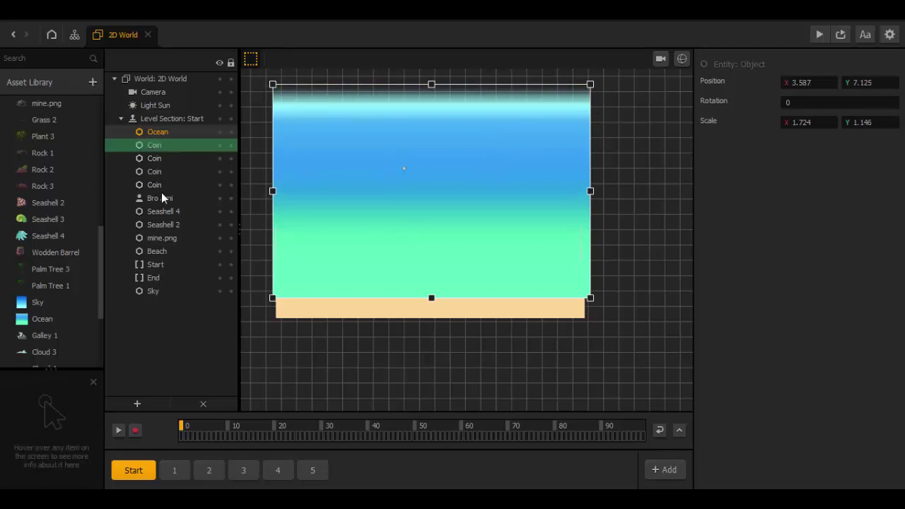
left_click_drag(161, 205, 160, 282)
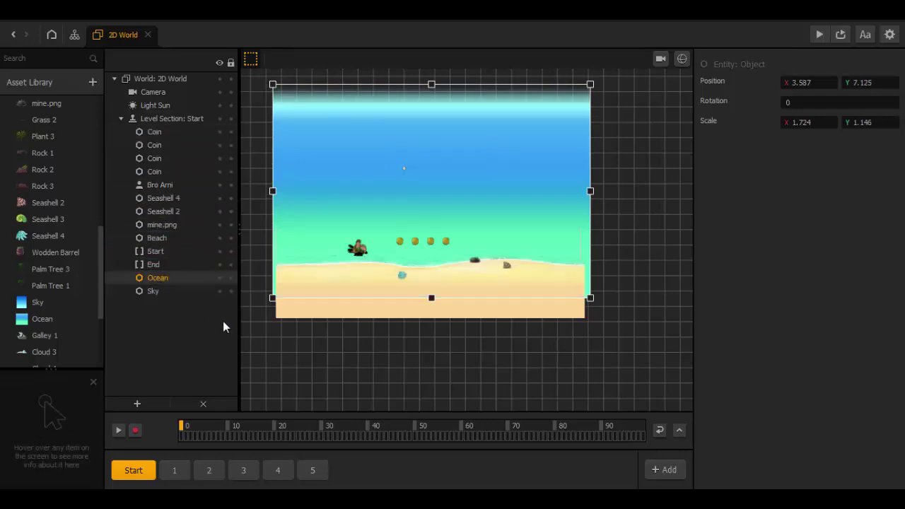
- Delete the Start level's Sky, then replace level 1's Sky with the Ocean background
left_click(167, 293)
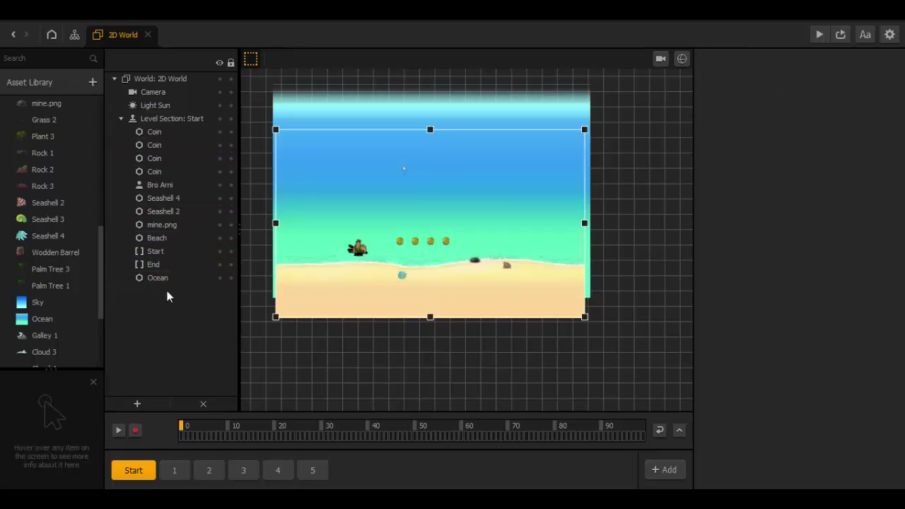
key("Delete")
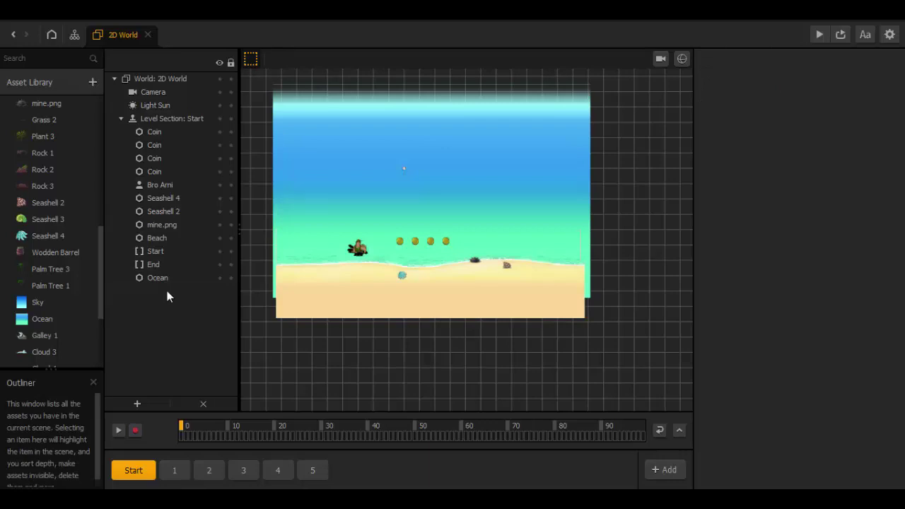
left_click(166, 277)
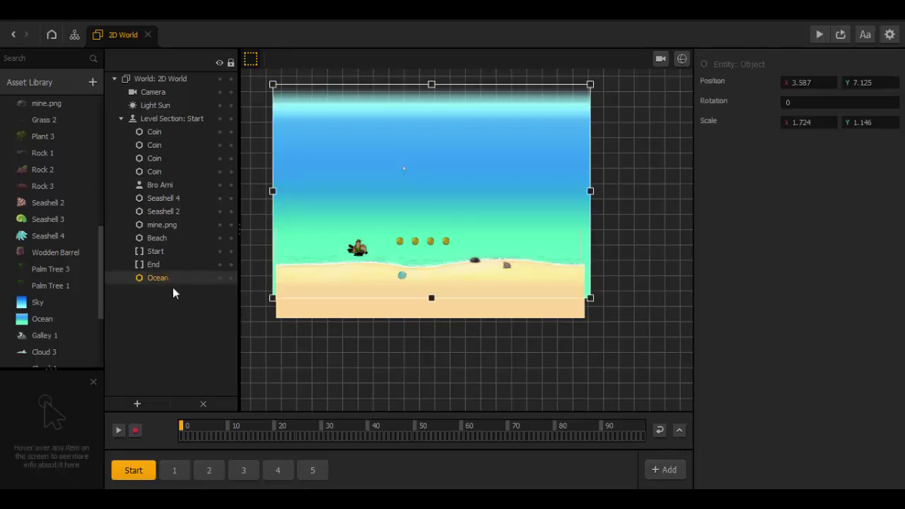
left_click(174, 471)
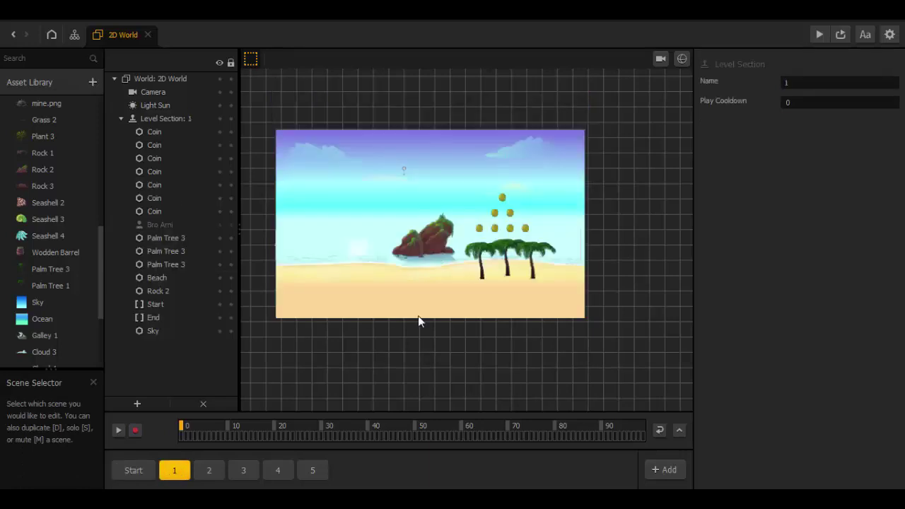
left_click(549, 178)
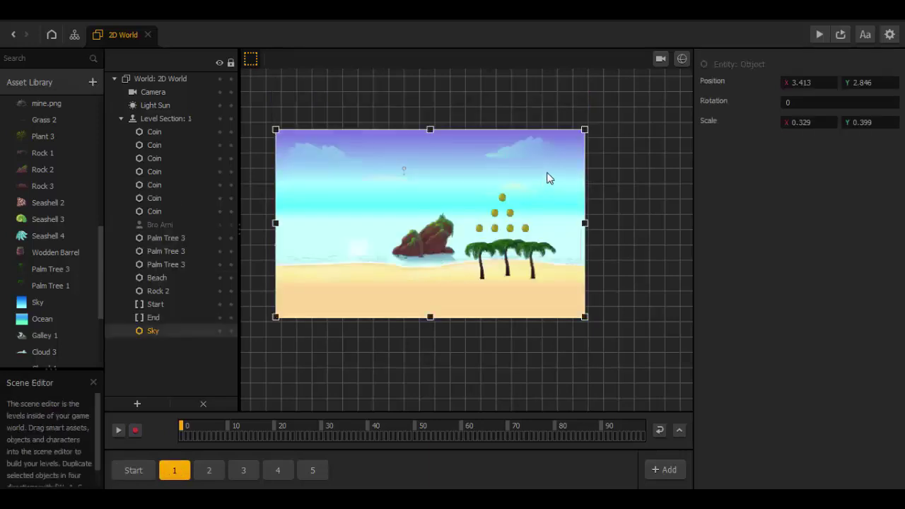
key("Delete")
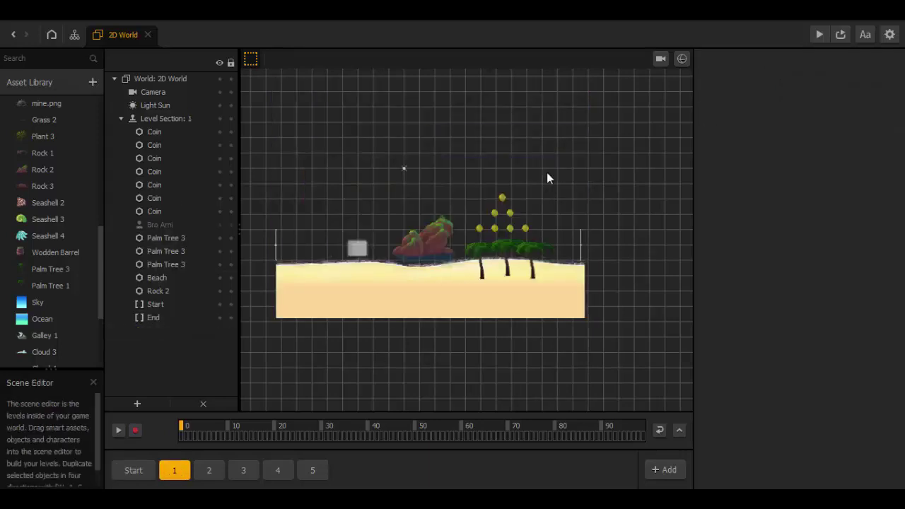
key("ctrl+z")
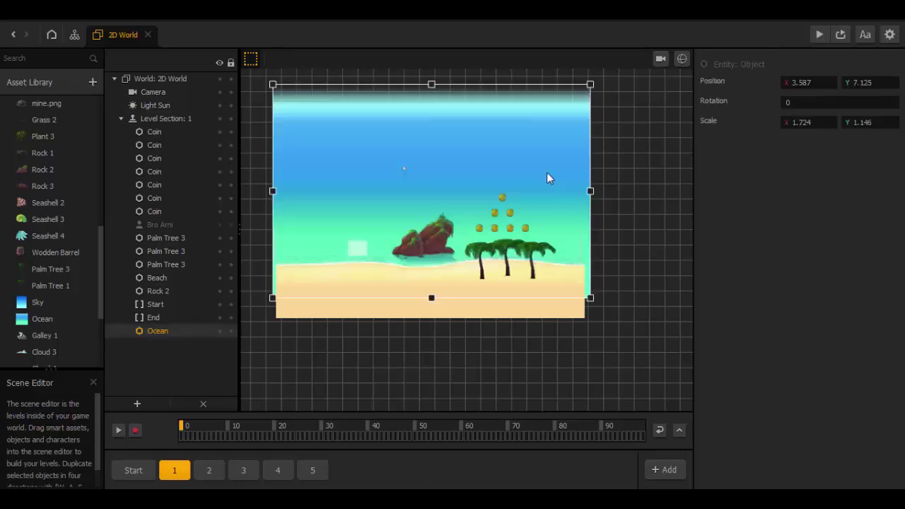
- Replace the Sky background with Ocean in level sections 2 and 3
left_click(208, 471)
left_click(458, 176)
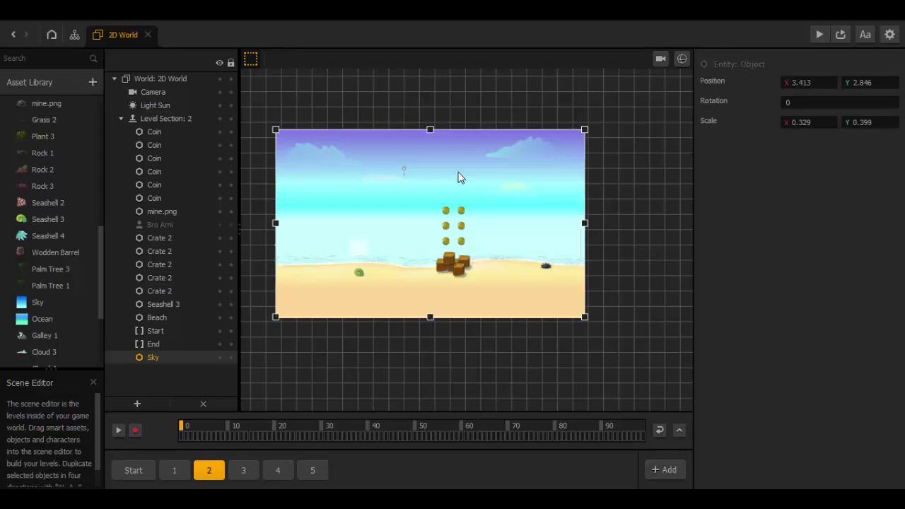
key("Delete")
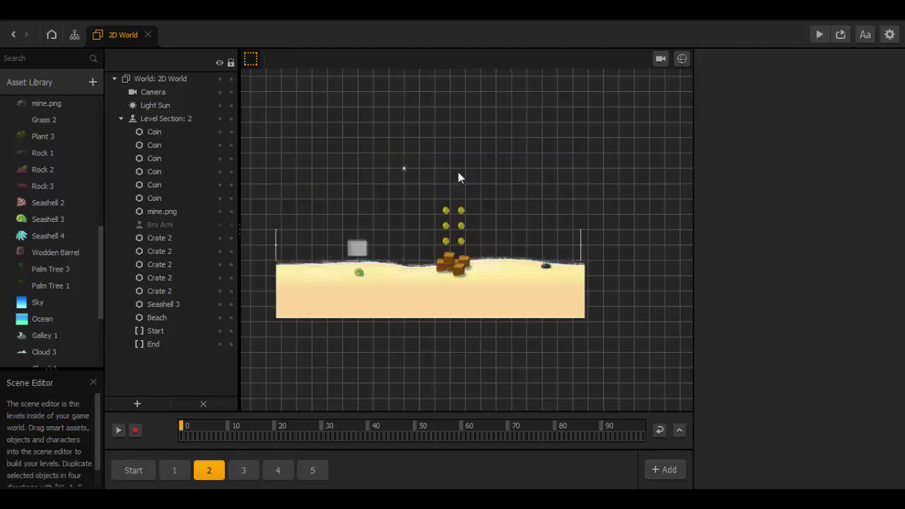
key("ctrl+z")
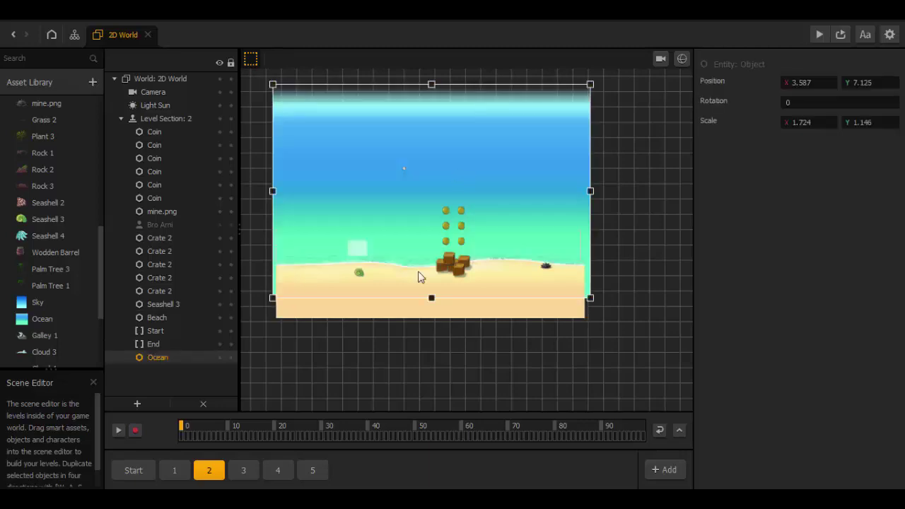
left_click(244, 471)
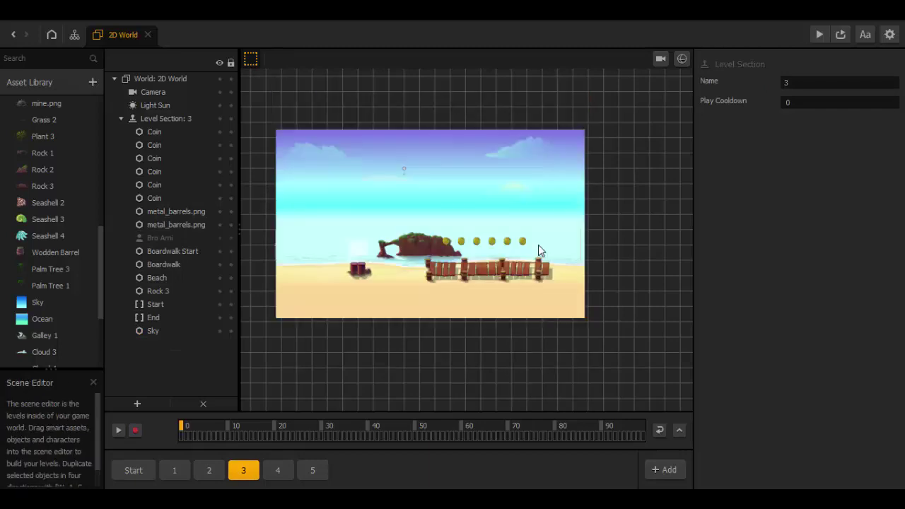
left_click(564, 179)
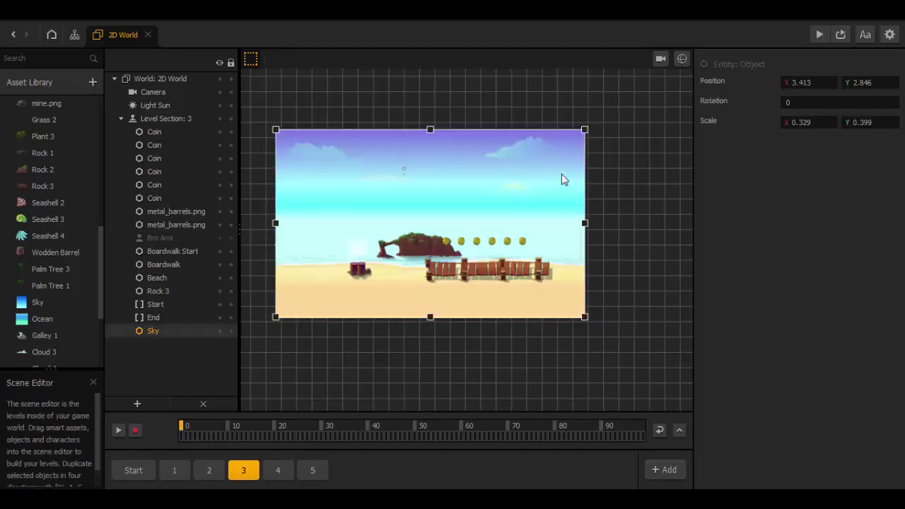
key("Delete")
key("ctrl+z")
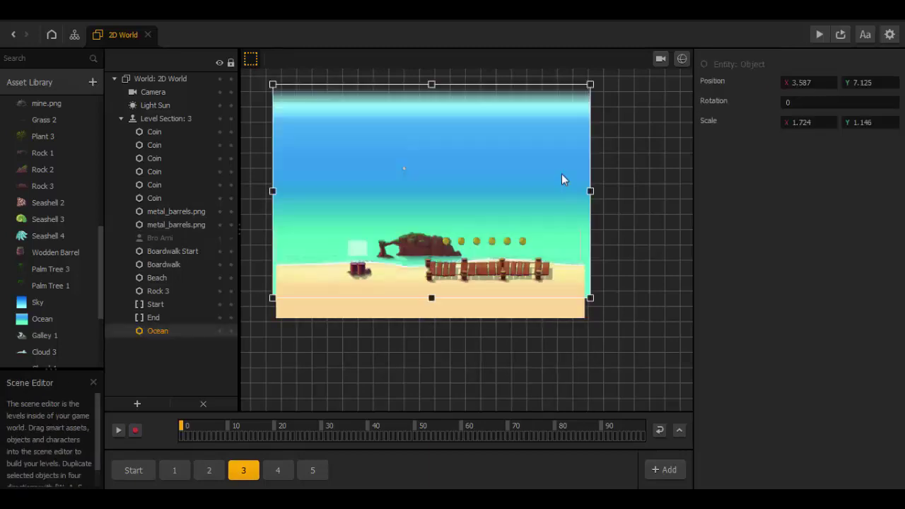
- Replace the Sky background with Ocean in scenes 4 and 5
left_click(276, 472)
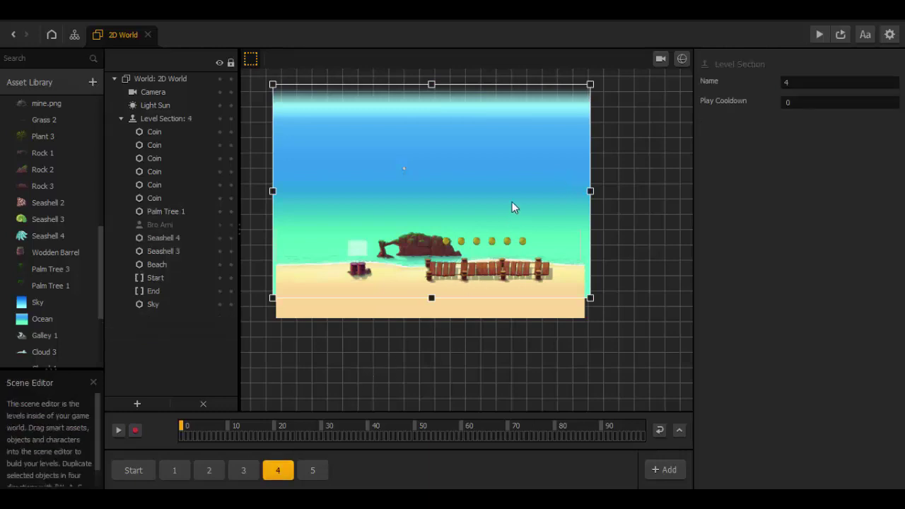
left_click(541, 159)
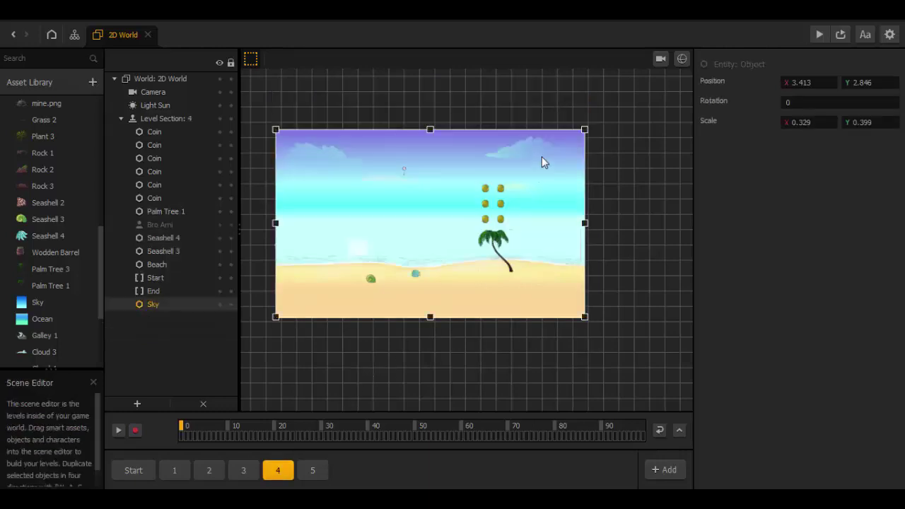
key("Delete")
key("ctrl+z")
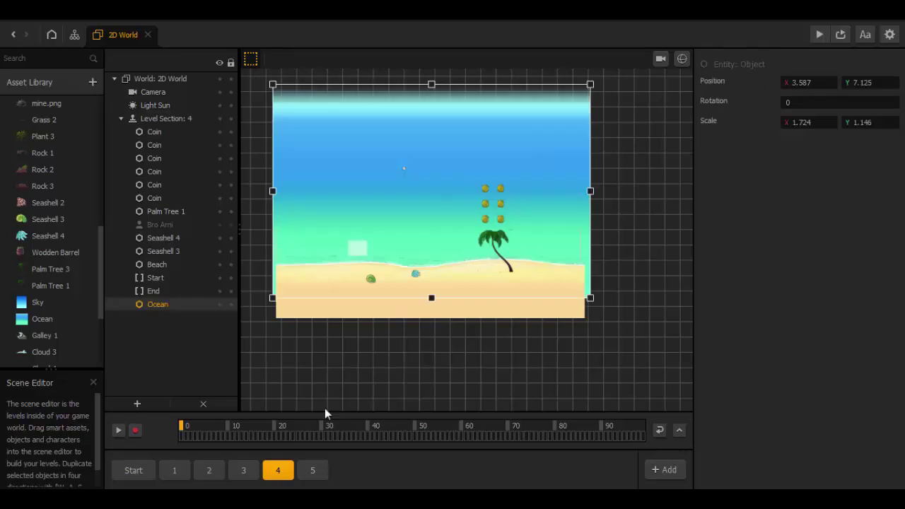
left_click(312, 472)
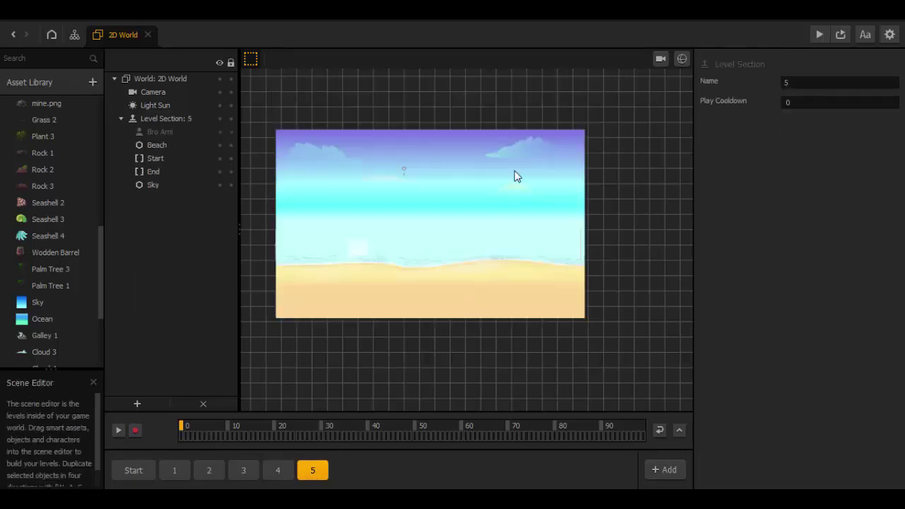
left_click(521, 159)
key("Delete")
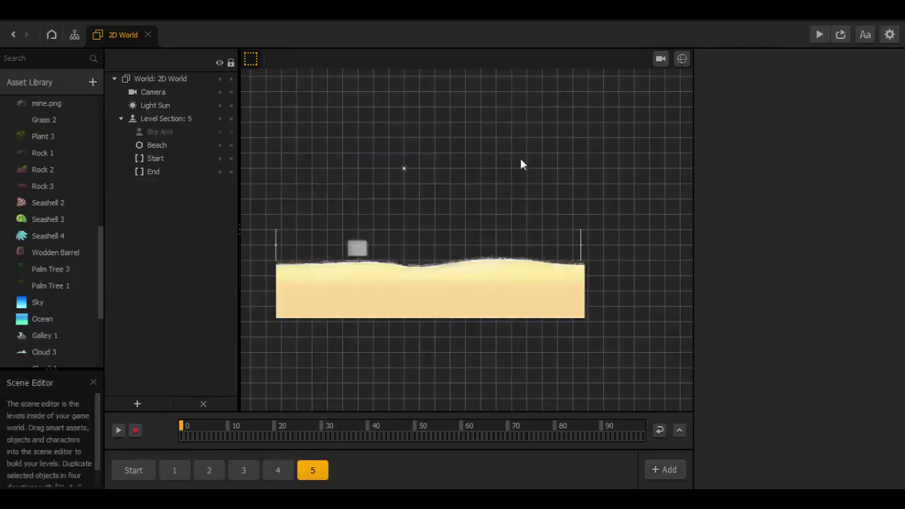
key("ctrl+z")
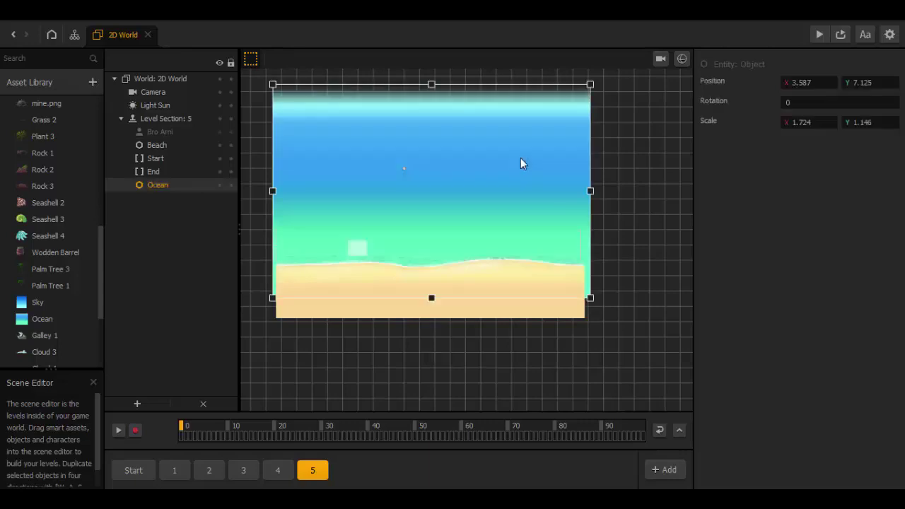
- Check scenes 4, 3, 2 and 1 show the Ocean background, ending on the Start scene
left_click(278, 470)
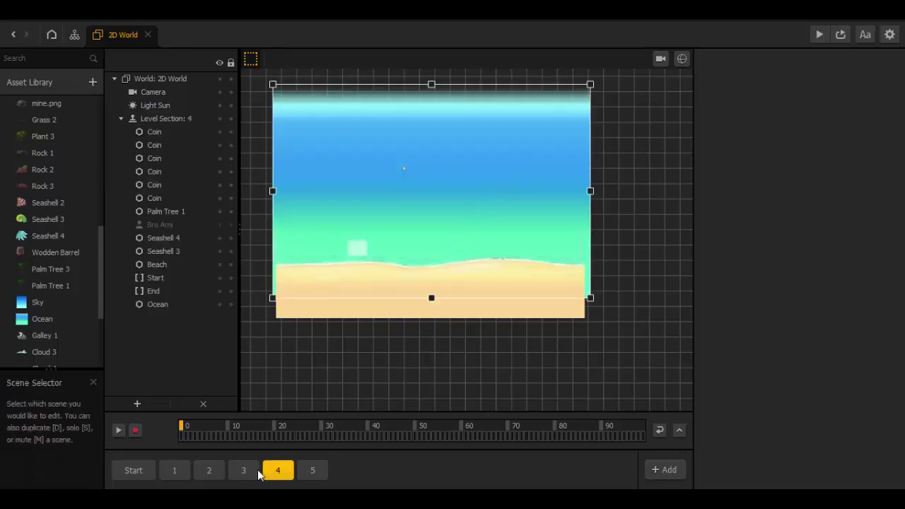
left_click(244, 470)
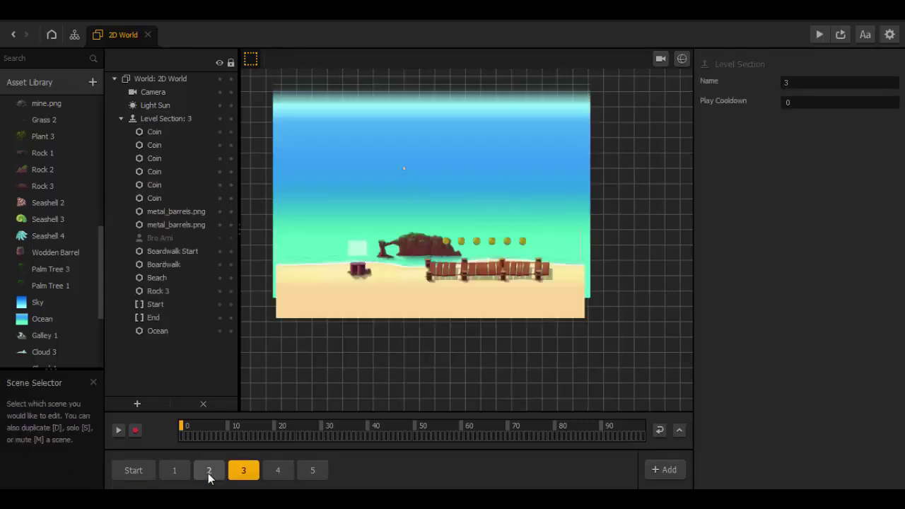
left_click(209, 470)
left_click(174, 472)
left_click(136, 471)
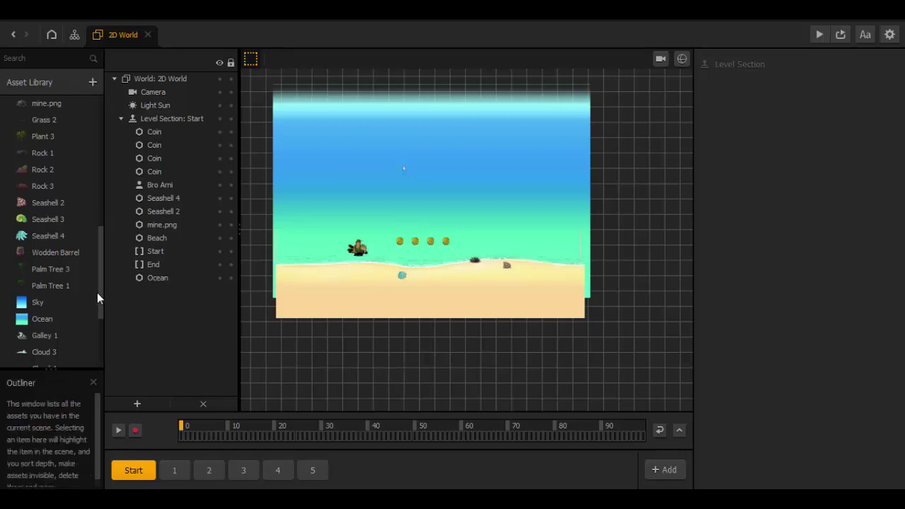
- Drop Galley 1 onto the water at the right of the Start level, layered just below Beach
left_click(73, 254)
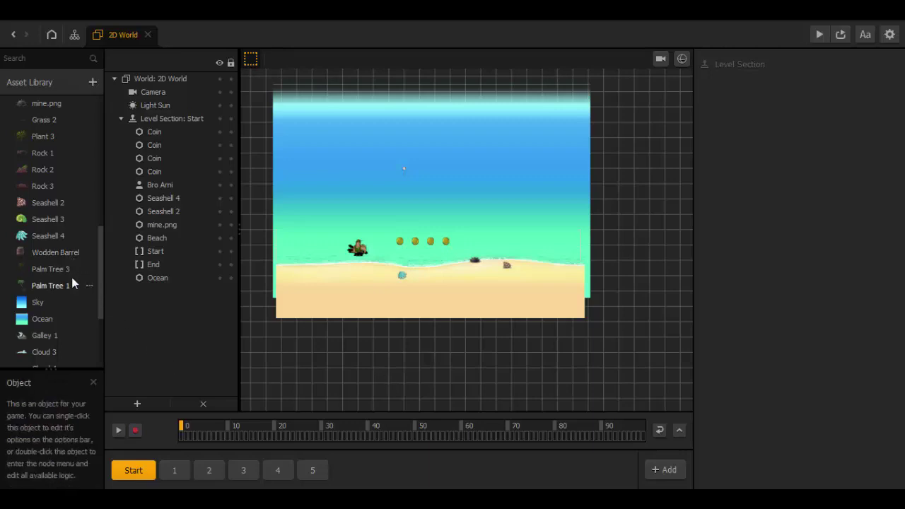
scroll(71, 277, "down", 1)
left_click(56, 287)
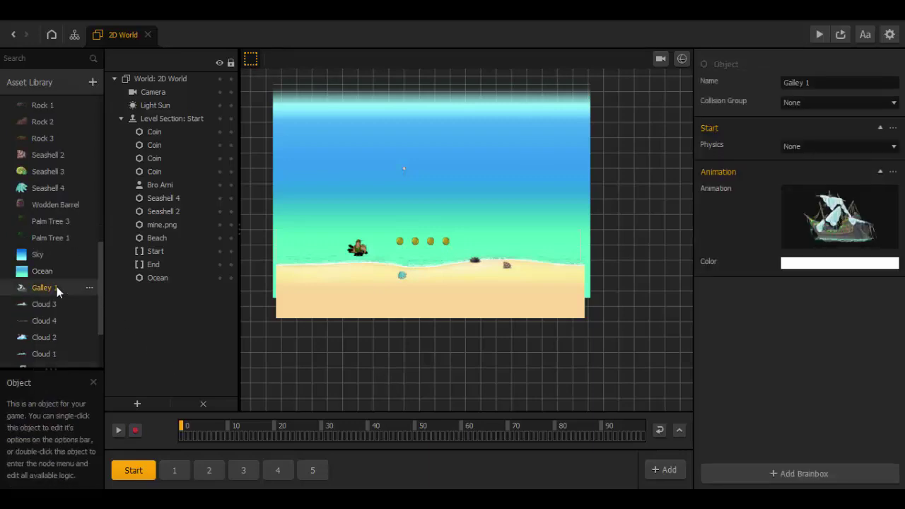
left_click_drag(333, 258, 533, 236)
scroll(534, 255, "up", 3)
scroll(535, 283, "down", 1)
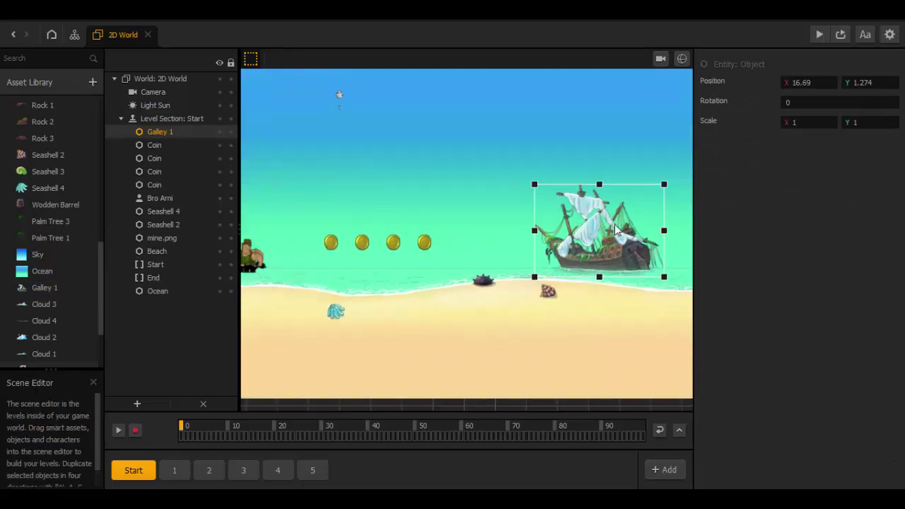
left_click_drag(613, 236, 601, 234)
scroll(602, 233, "down", 1)
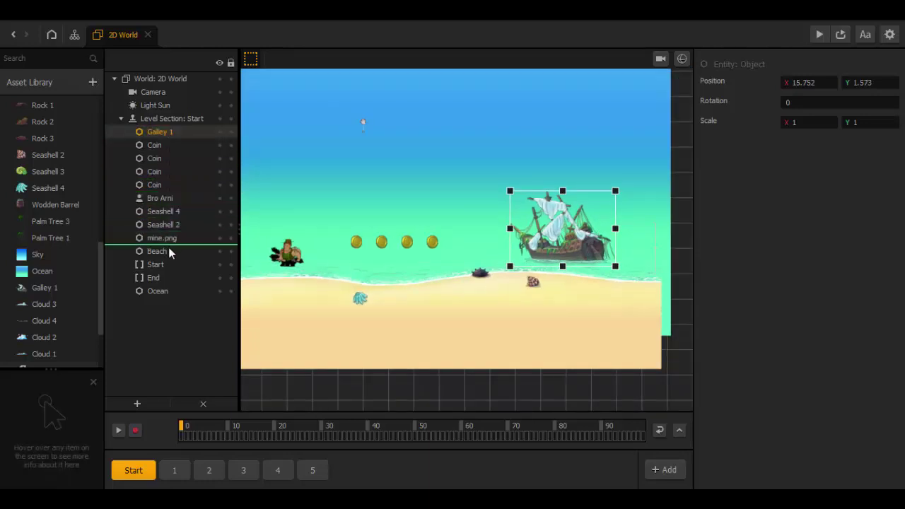
left_click_drag(168, 252, 172, 265)
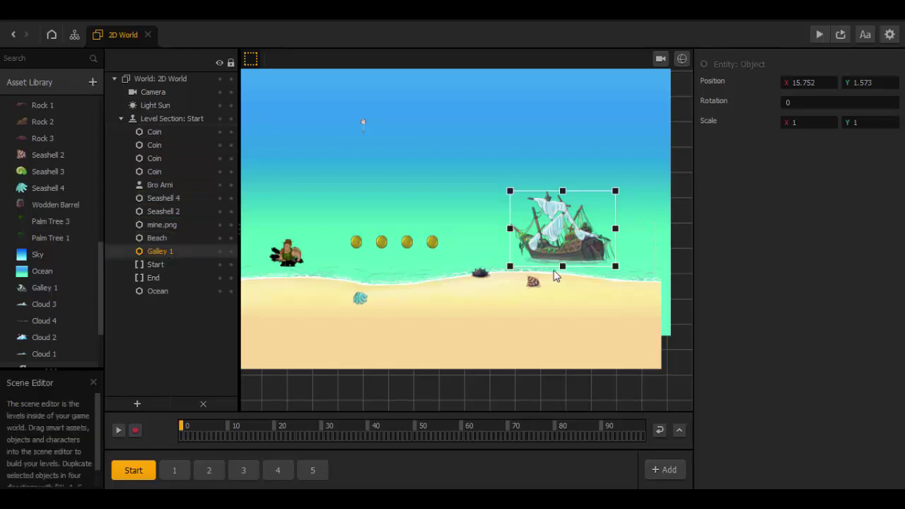
scroll(555, 276, "down", 3)
scroll(554, 270, "up", 2)
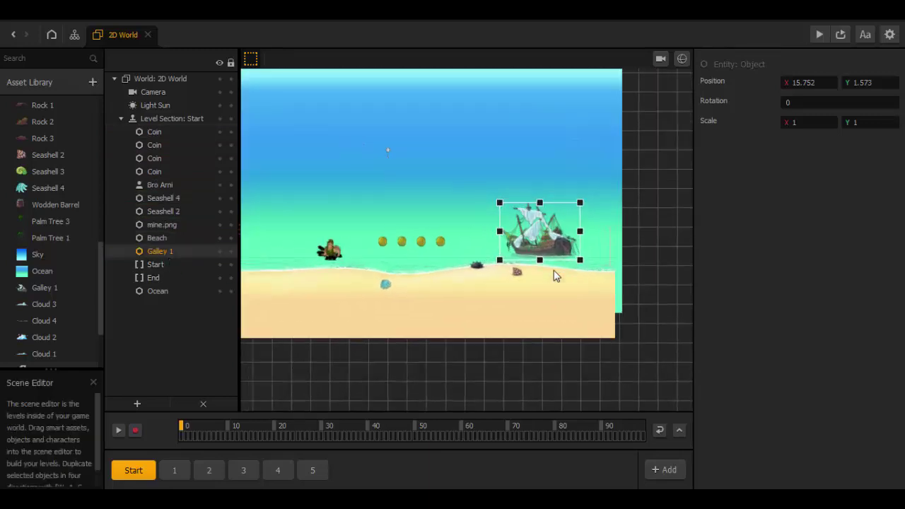
- Open Galley 1's node graph and add a Move node found by searching 'move'
left_click(89, 285)
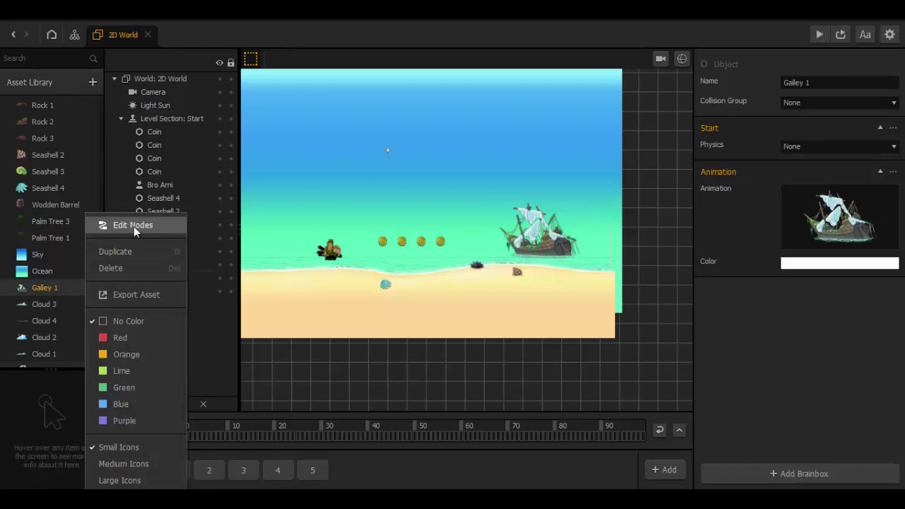
left_click(133, 227)
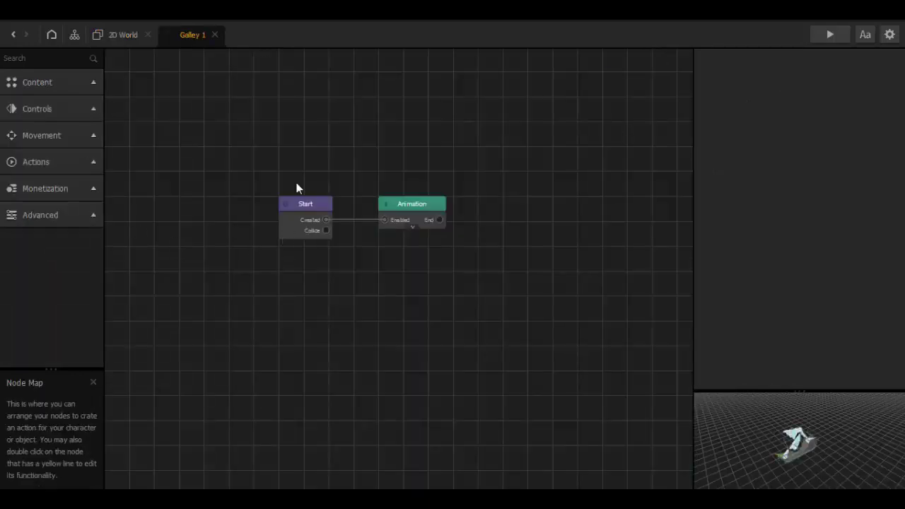
left_click(43, 58)
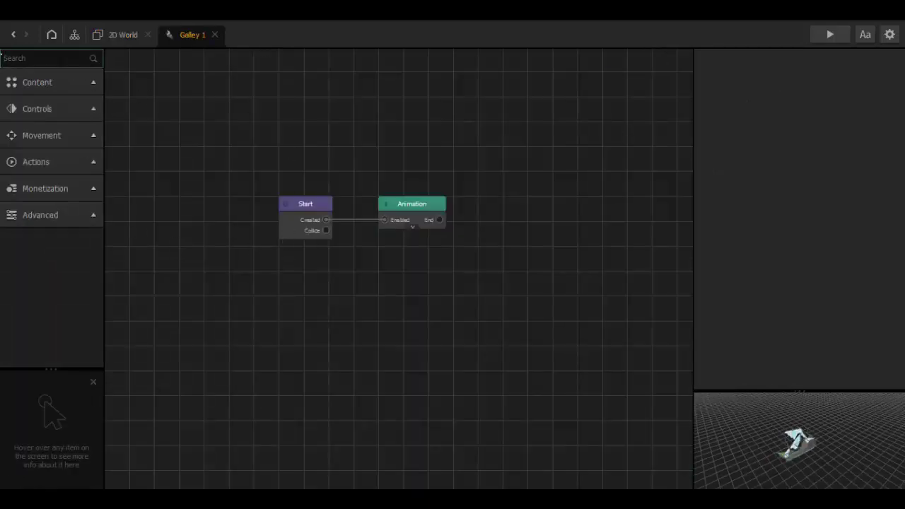
type("move")
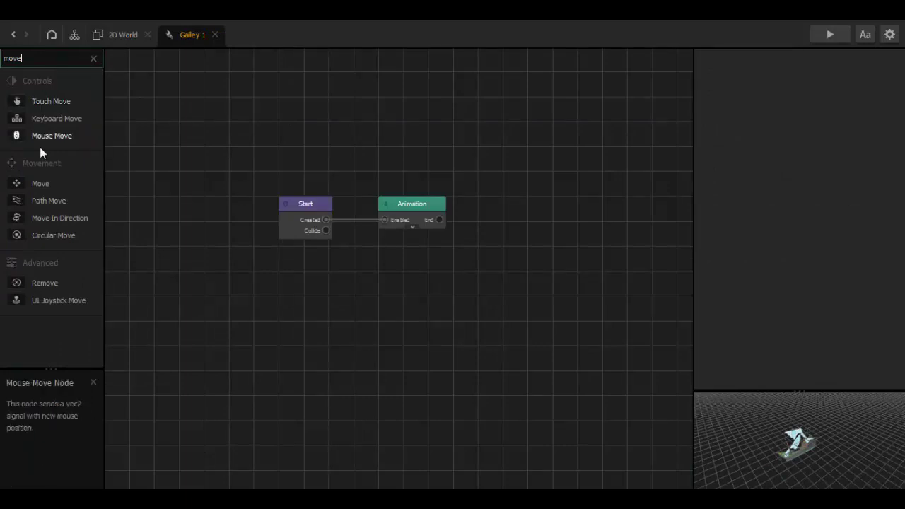
left_click_drag(33, 183, 327, 221)
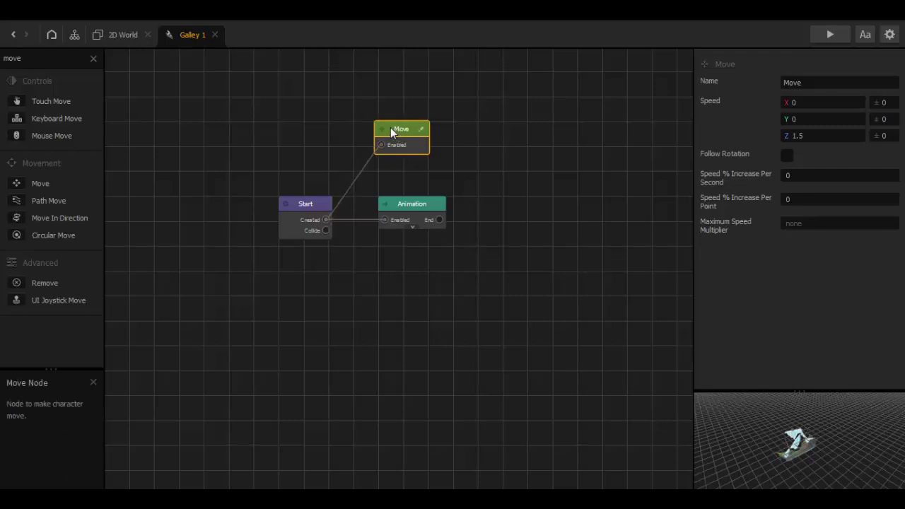
left_click_drag(390, 127, 382, 121)
- Set the Move node's X speed to -1 and select the Start node
left_click(824, 102)
key("BackSpace")
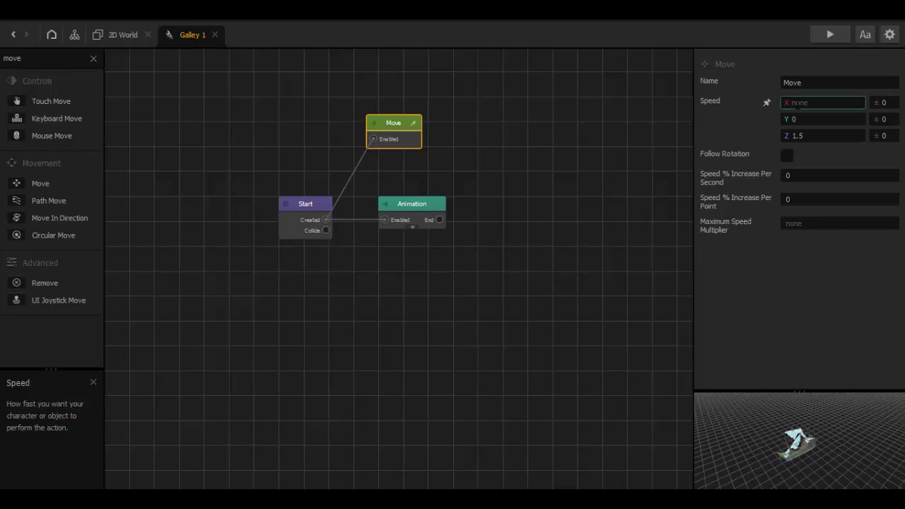
left_click(857, 291)
left_click(307, 221)
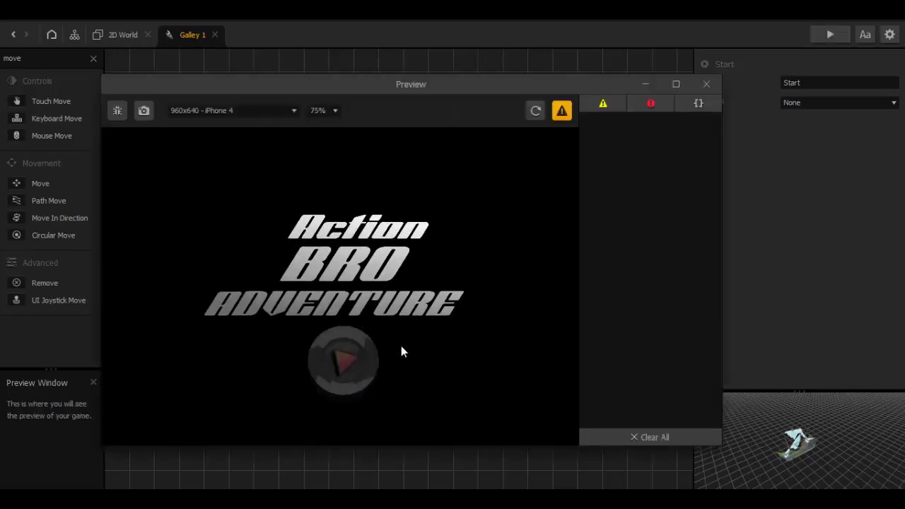
left_click(363, 366)
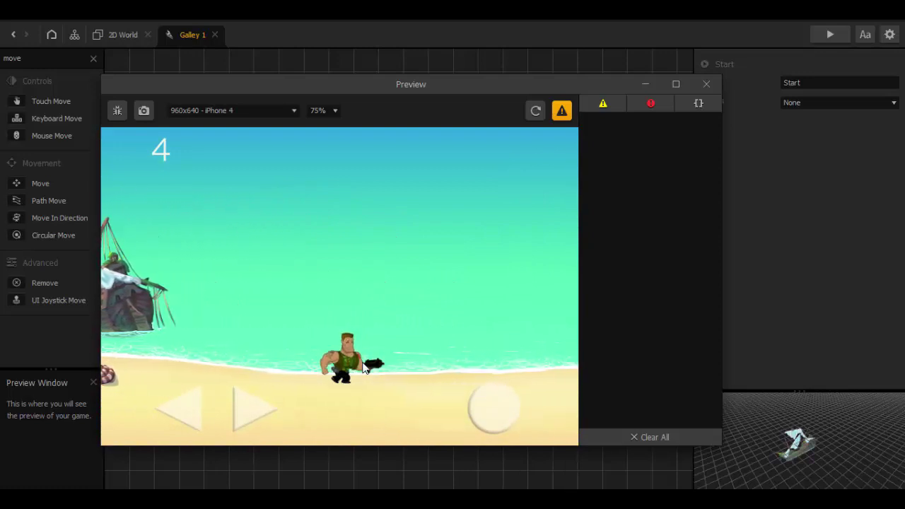
key("Left")
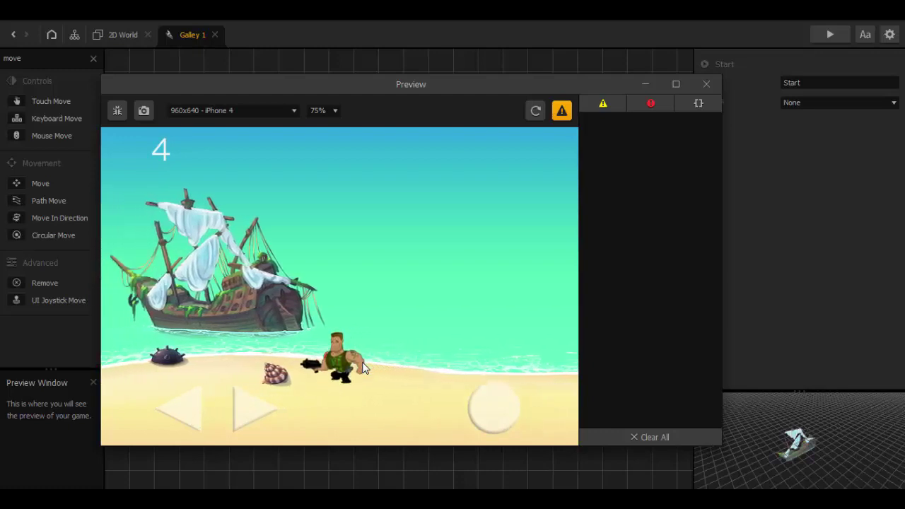
key("Right")
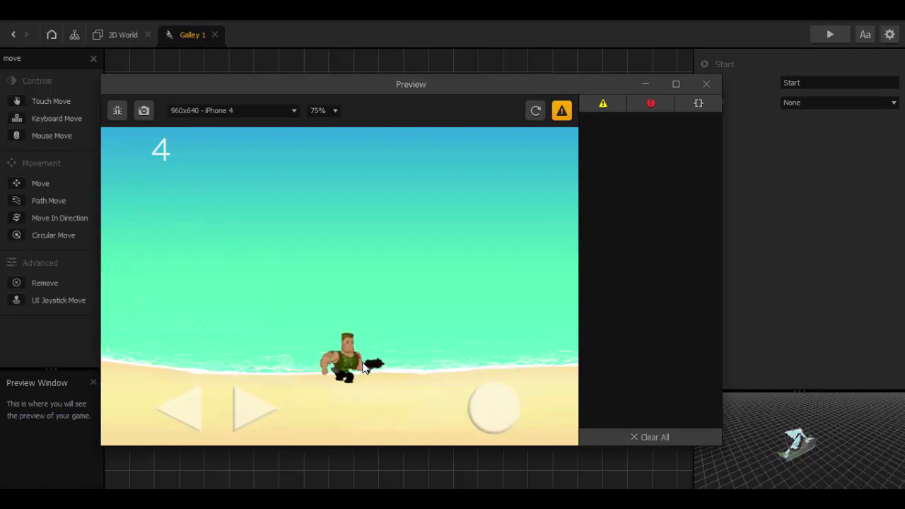
key("Right")
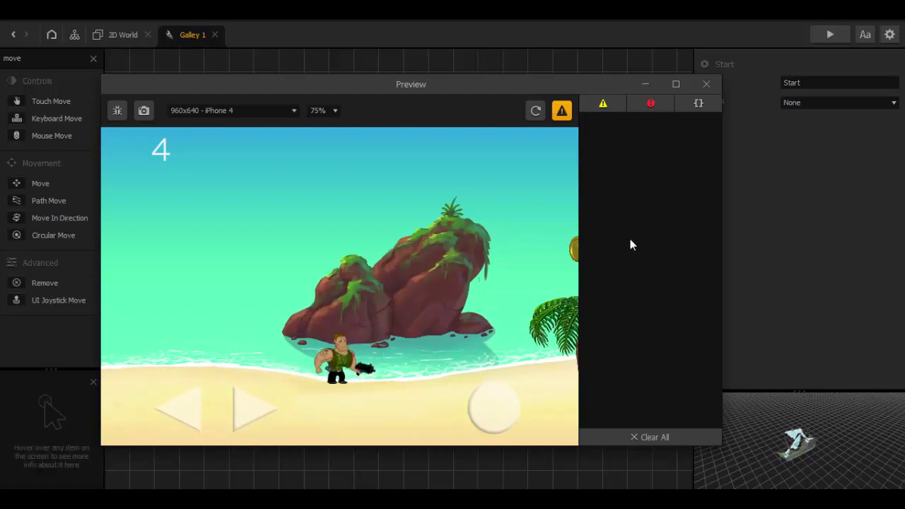
left_click(707, 84)
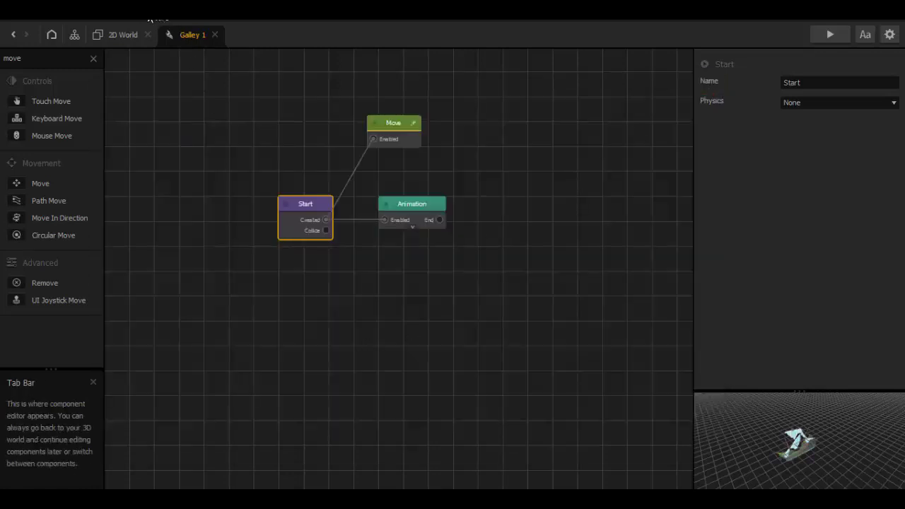
- In the 2D World settings, change Delete Scene Threshold from 1000 to 10000
left_click(125, 34)
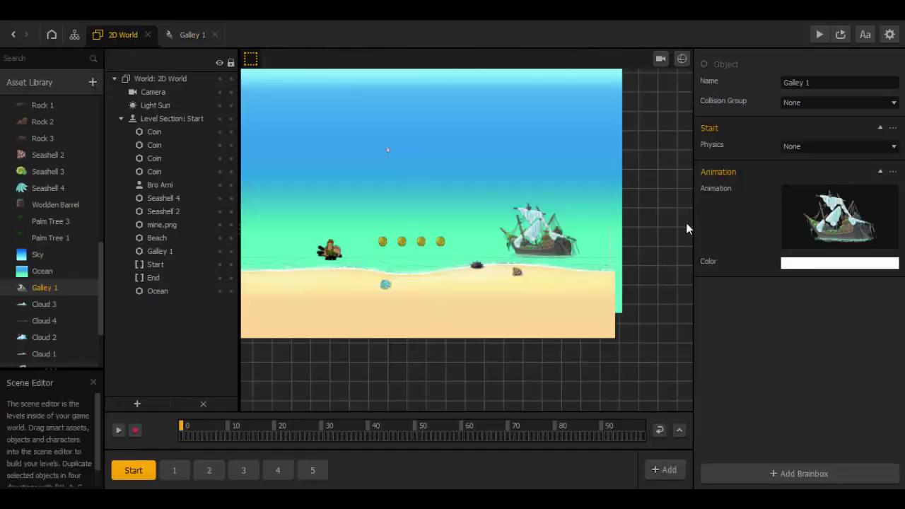
left_click(170, 80)
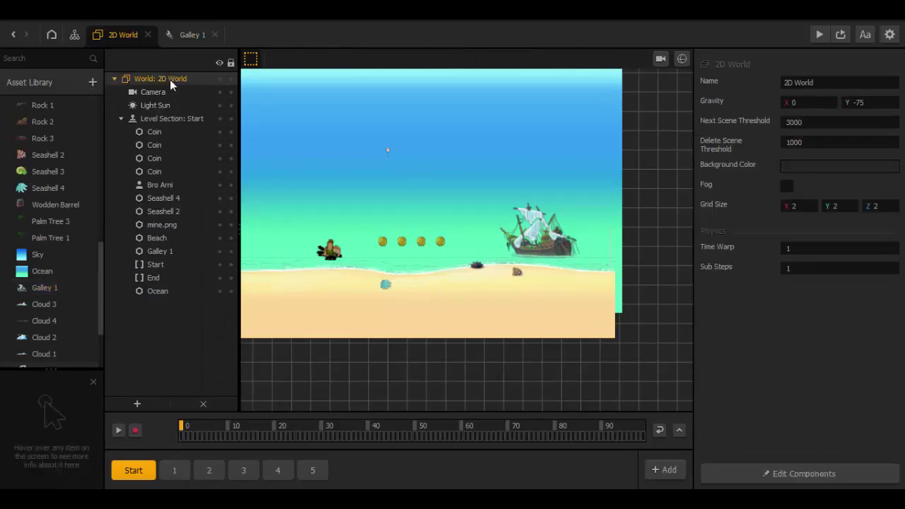
left_click(813, 141)
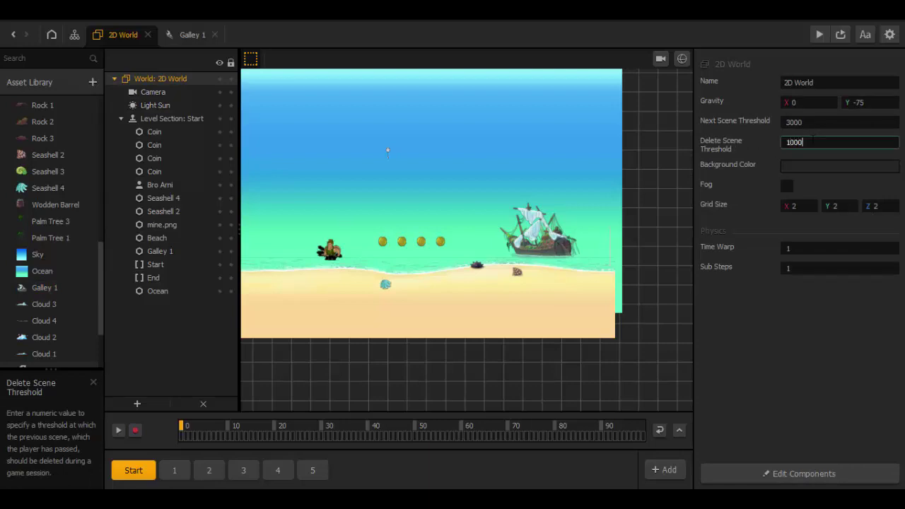
type("0")
left_click(813, 327)
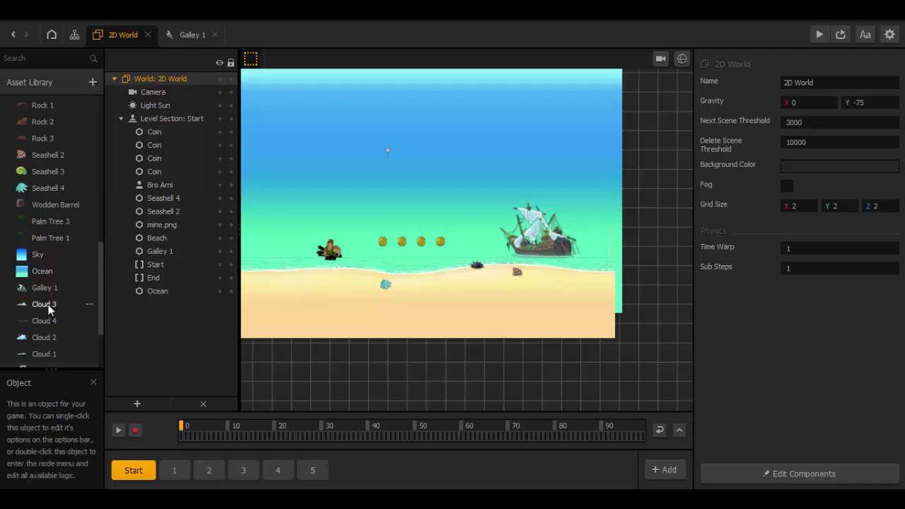
- Drop Cloud 2 into the sky above the sea and scale it up to about 1.799 × 1.485
left_click(44, 338)
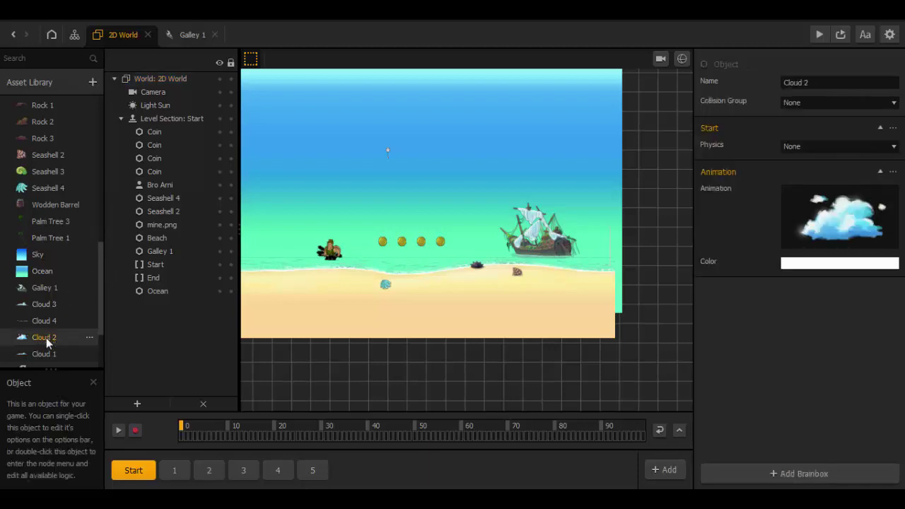
left_click_drag(46, 338, 507, 137)
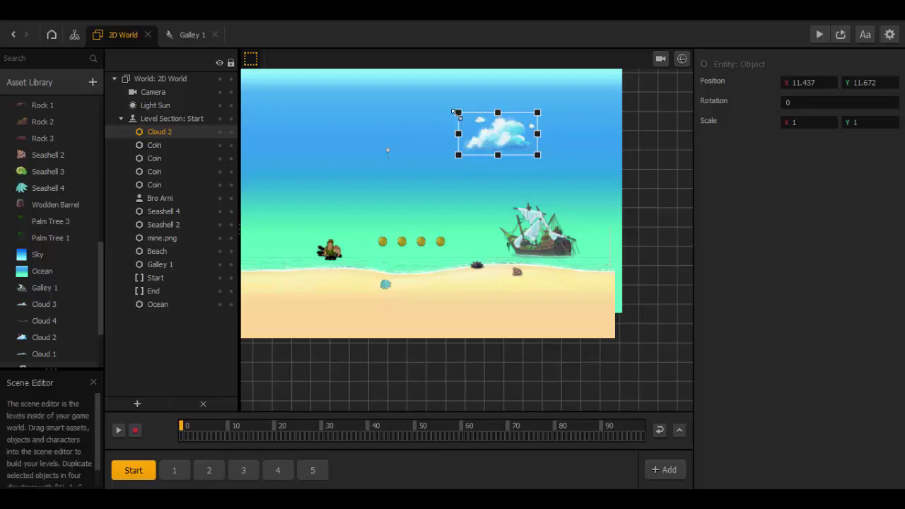
left_click_drag(458, 112, 394, 92)
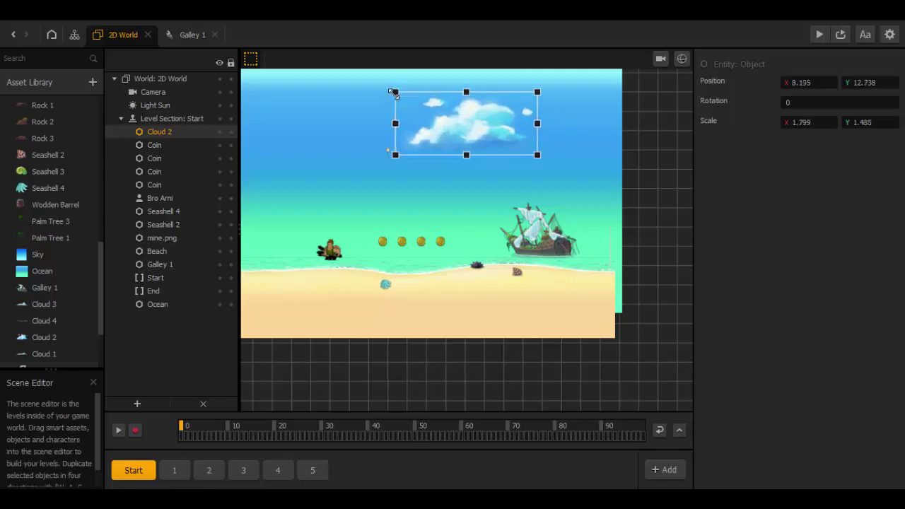
left_click(90, 339)
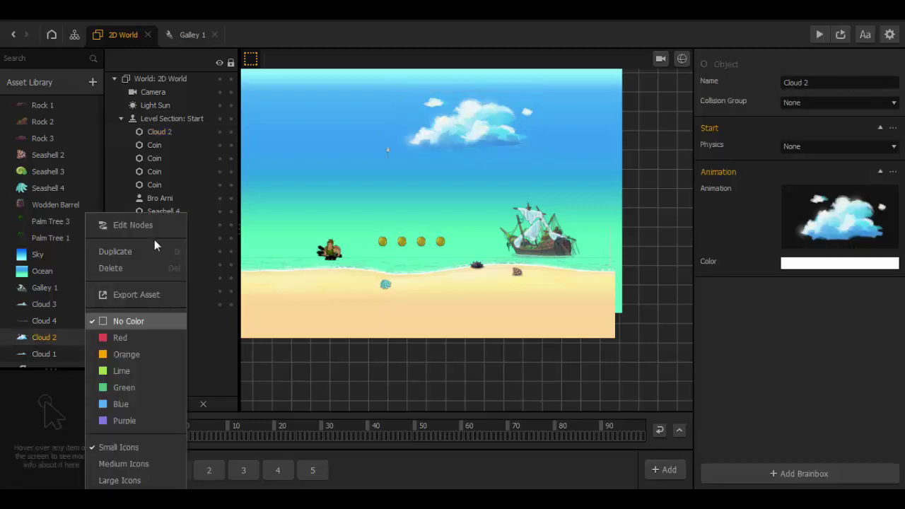
- Add a Move node to Cloud 2's graph, wired to Start's Created output, with X speed -0.2
left_click(156, 222)
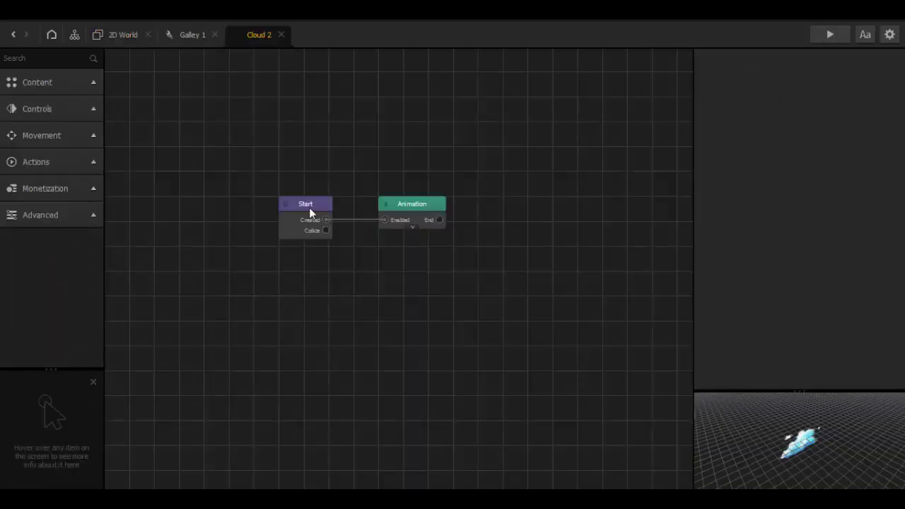
left_click(309, 212)
left_click(3, 58)
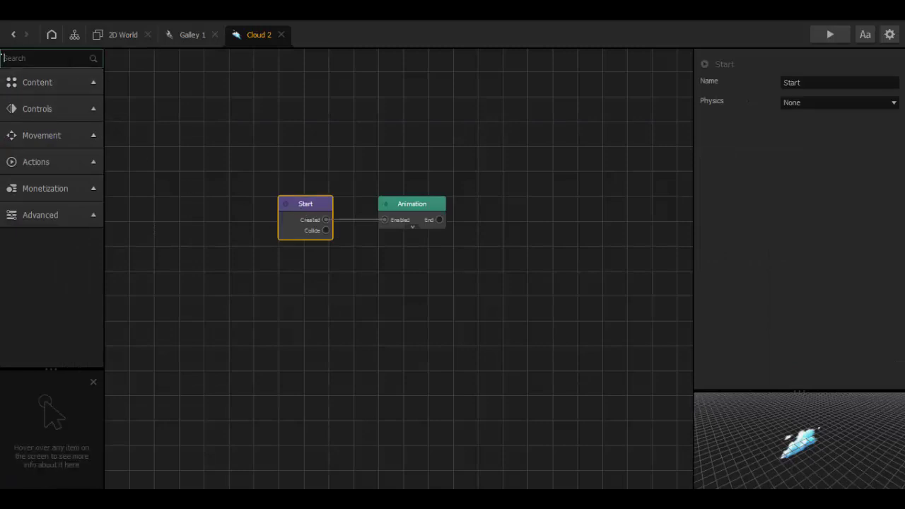
type("mov")
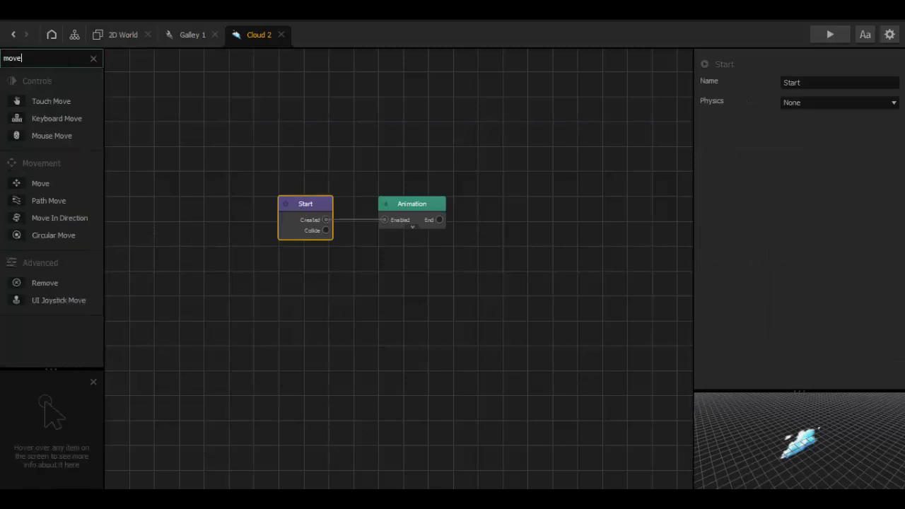
type("e")
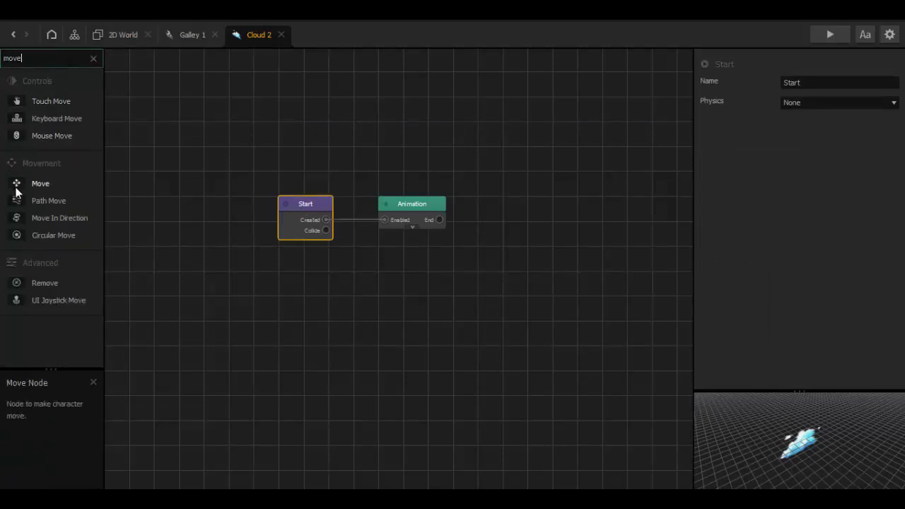
left_click_drag(17, 191, 382, 123)
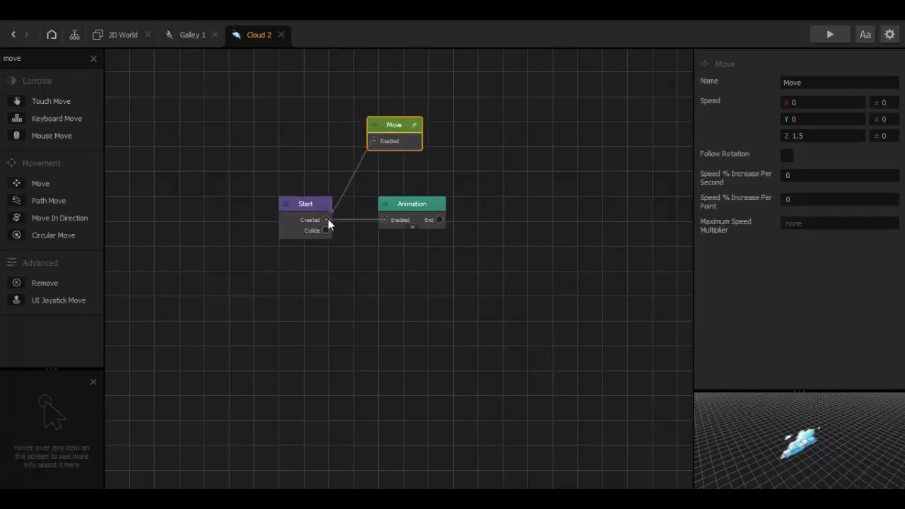
left_click_drag(327, 225, 325, 222)
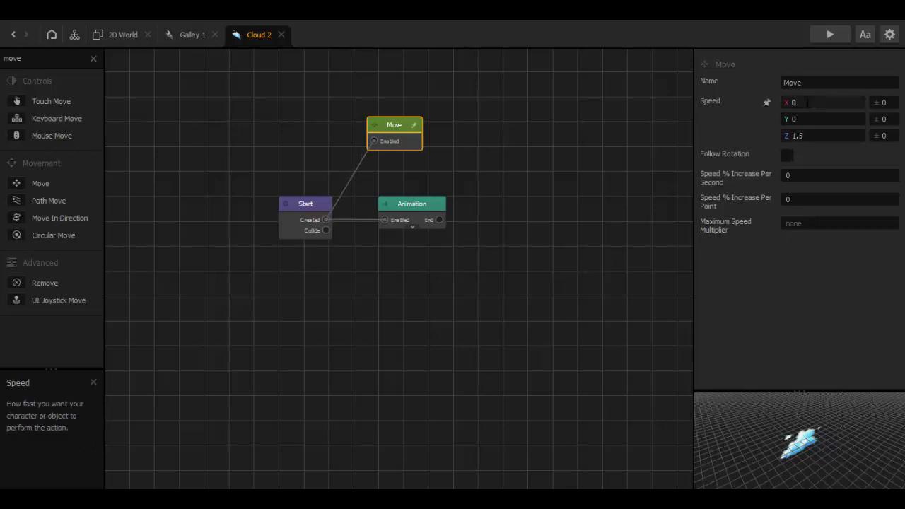
left_click(809, 102)
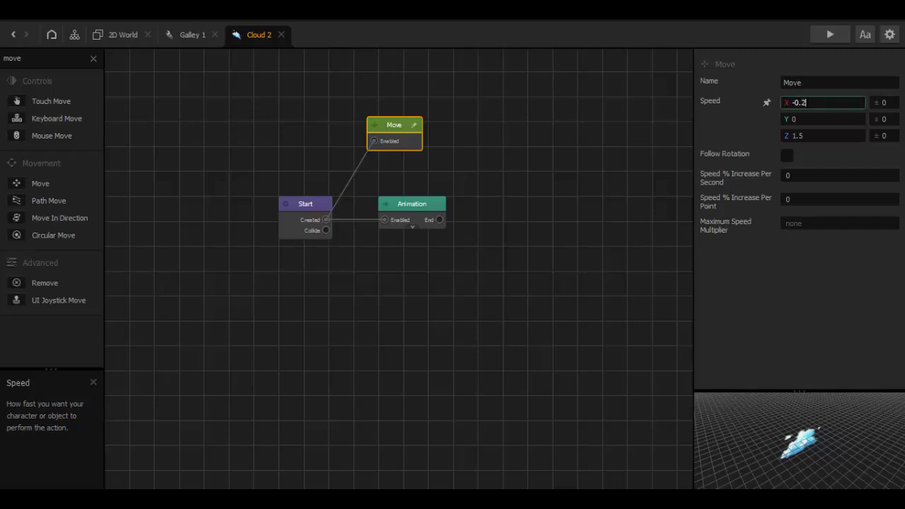
left_click(759, 150)
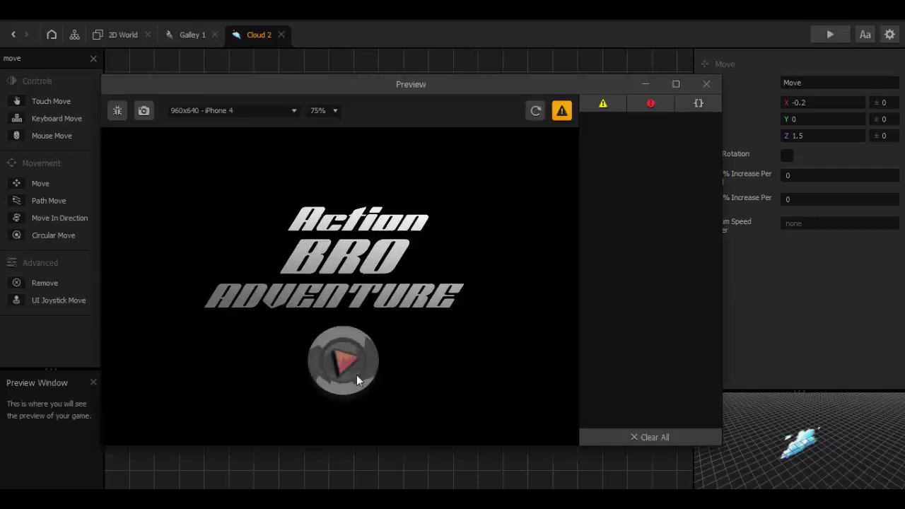
- Run the game preview to watch Cloud 2 drift, then close the preview window
left_click(357, 377)
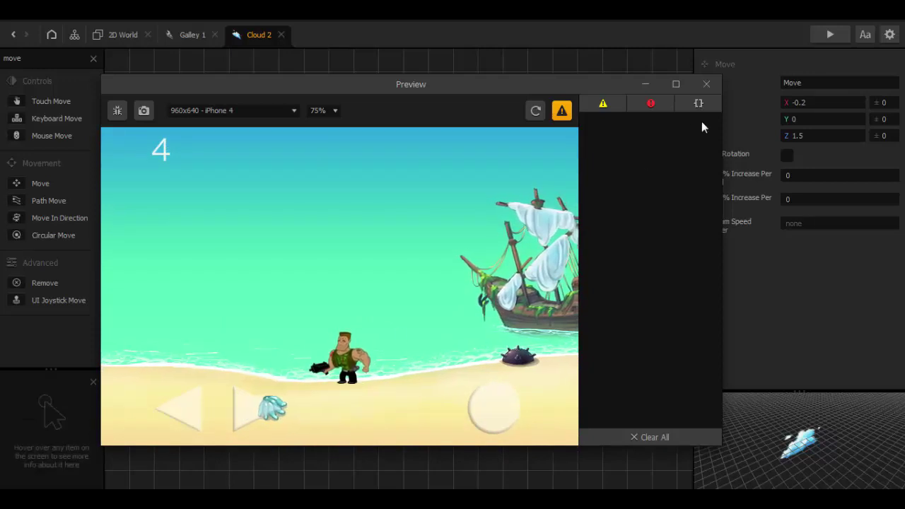
left_click(707, 85)
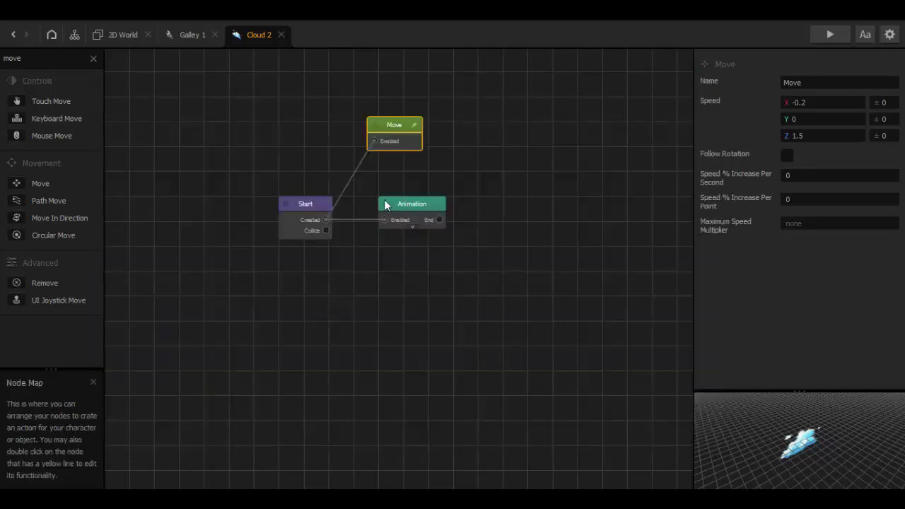
- Drag Cloud 2 down to just above the ship and reorder it below Galley 1 in the level list
left_click(131, 34)
left_click(492, 131)
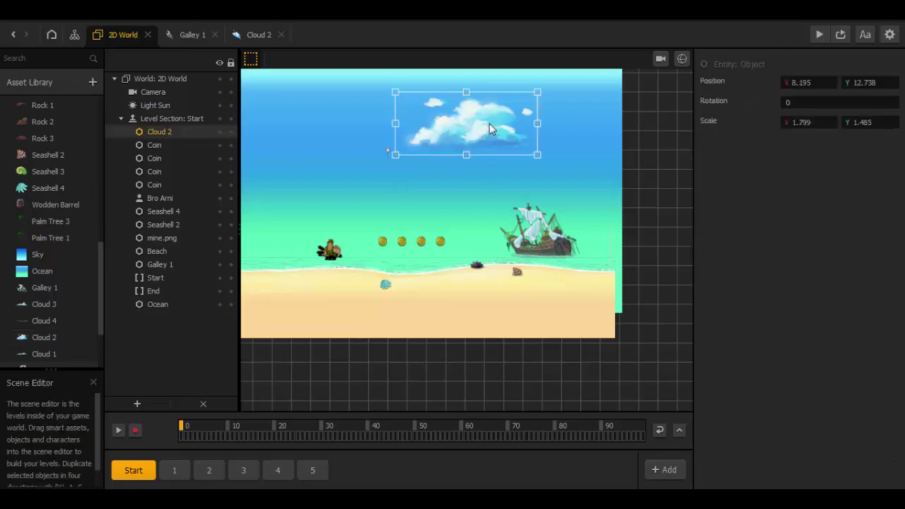
left_click_drag(491, 130, 496, 196)
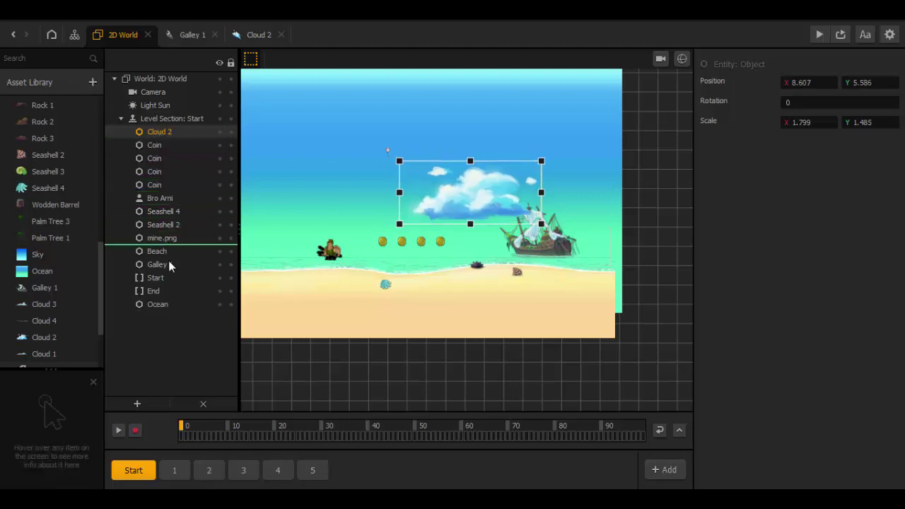
left_click_drag(169, 271, 168, 273)
scroll(526, 249, "up", 1)
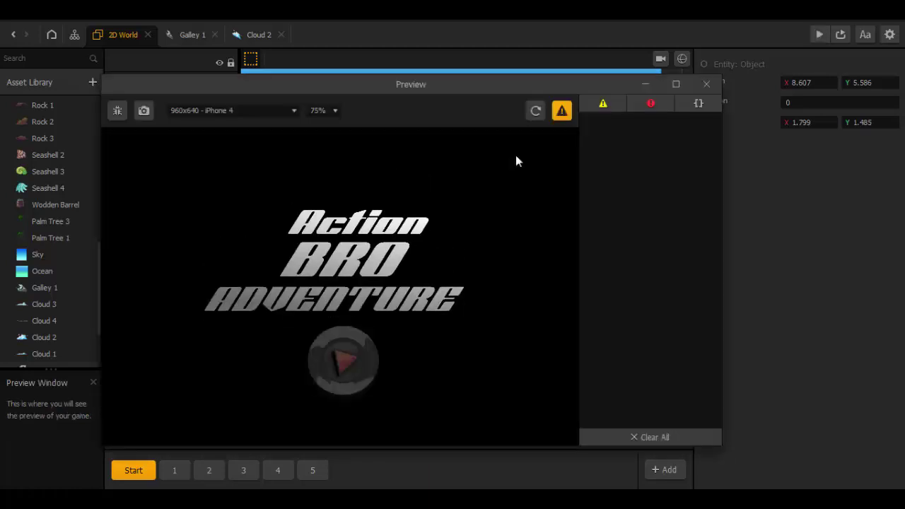
- Start the game preview and run the hero right, left, then right again
left_click(370, 371)
key("Right")
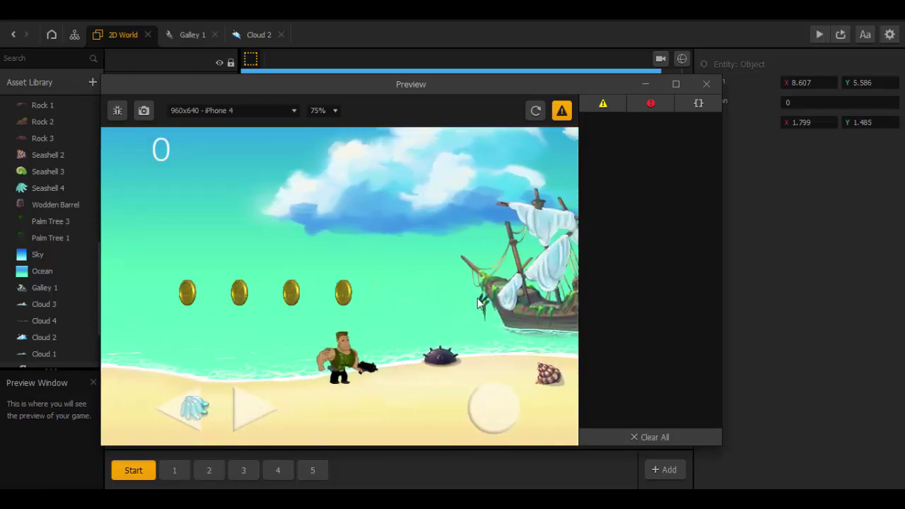
key("Left")
key("Right")
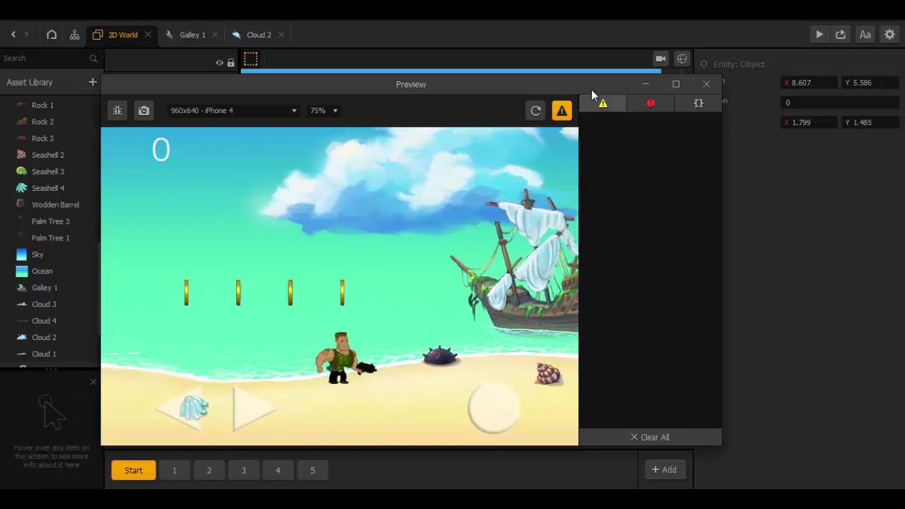
- Shrink Cloud 2 and nudge it lower beside the ship, then close the preview
left_click_drag(591, 85, 285, 70)
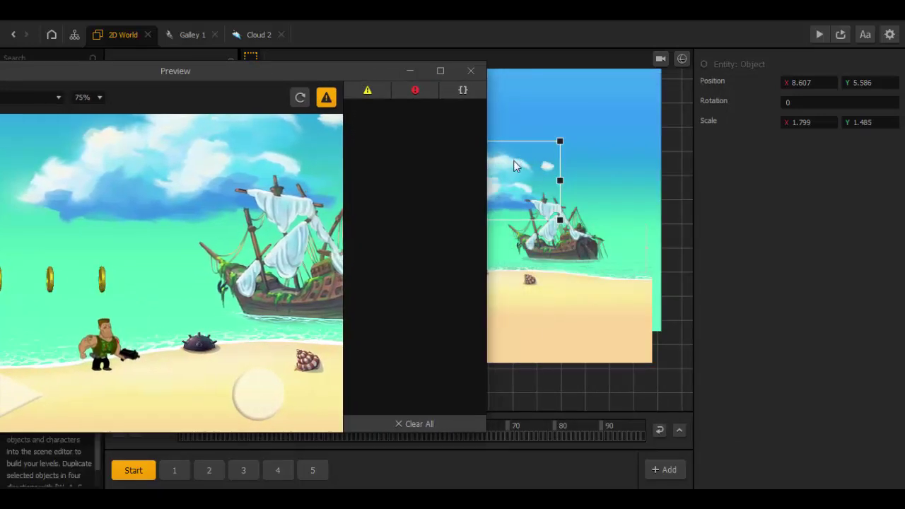
left_click_drag(511, 167, 487, 182)
left_click_drag(370, 74, 307, 77)
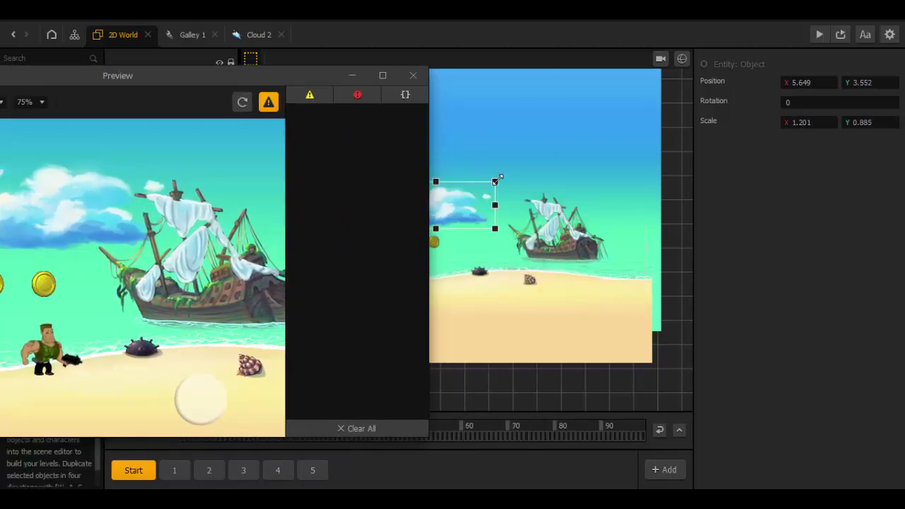
left_click_drag(493, 177, 500, 211)
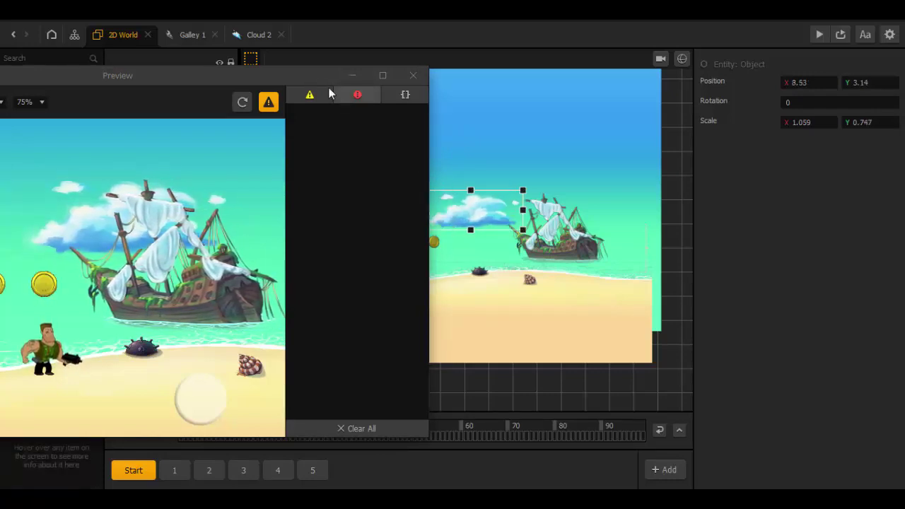
left_click_drag(351, 80, 587, 57)
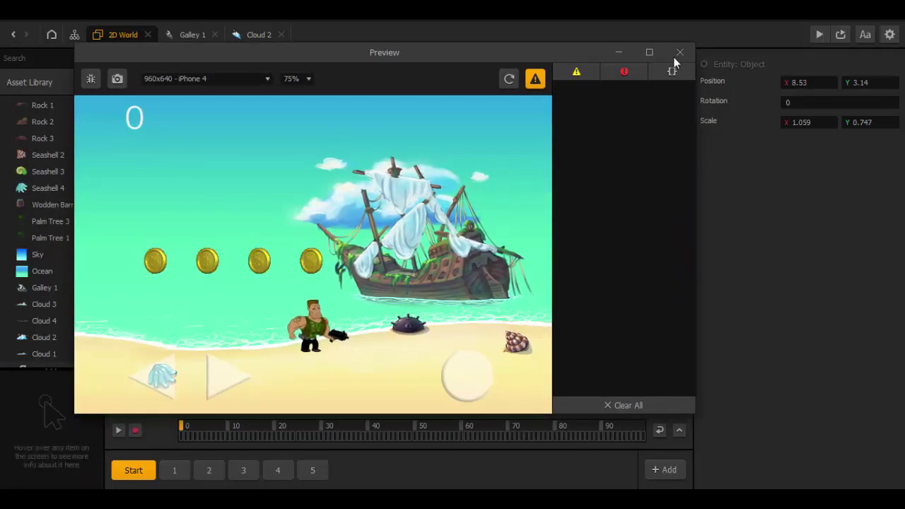
left_click(680, 54)
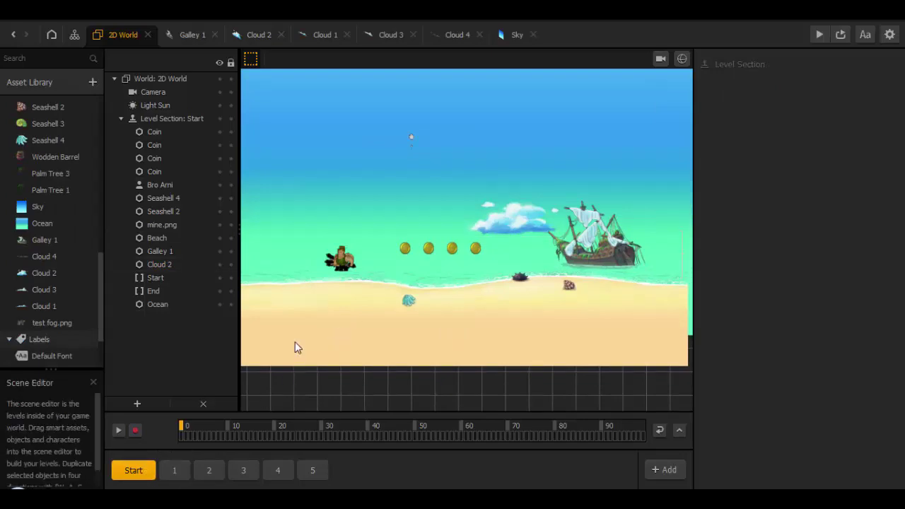
- Drag fog31.png from the Explorer Assets folder into the Start level over the coins
mouse_move(159, 504)
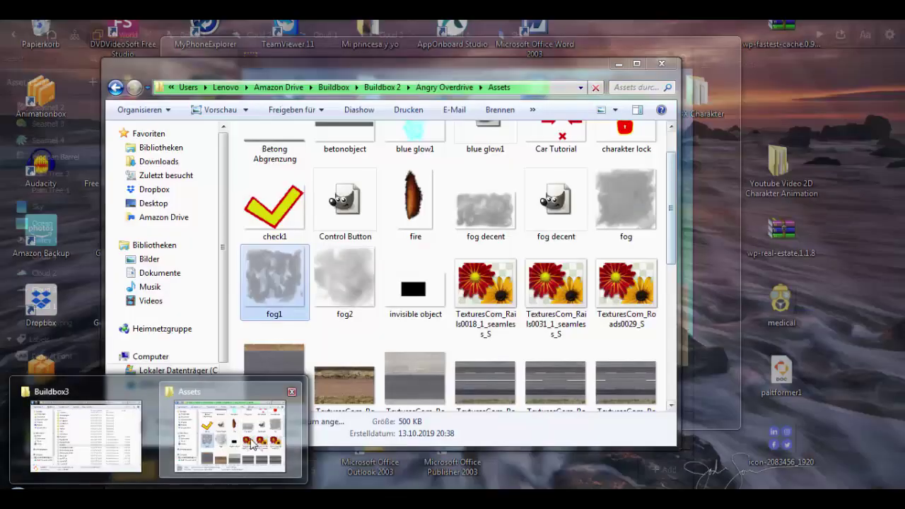
left_click(251, 444)
scroll(591, 313, "down", 5)
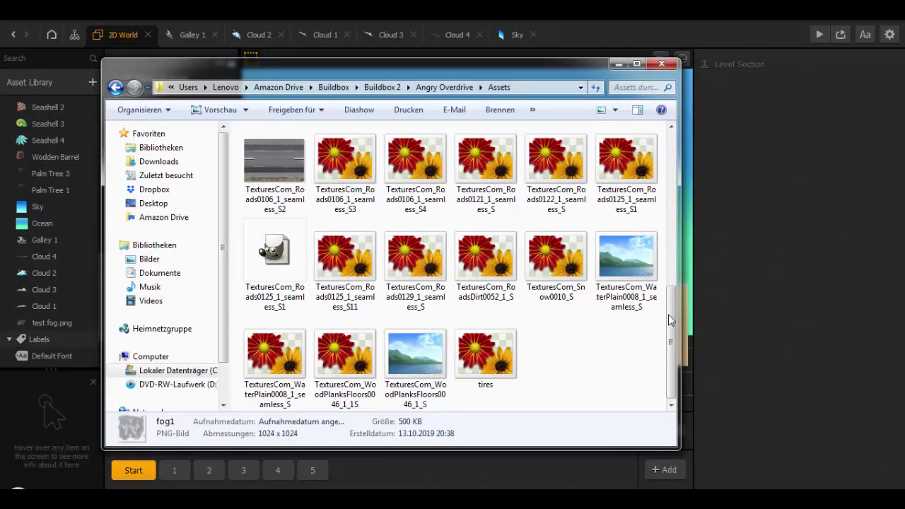
left_click_drag(671, 320, 678, 236)
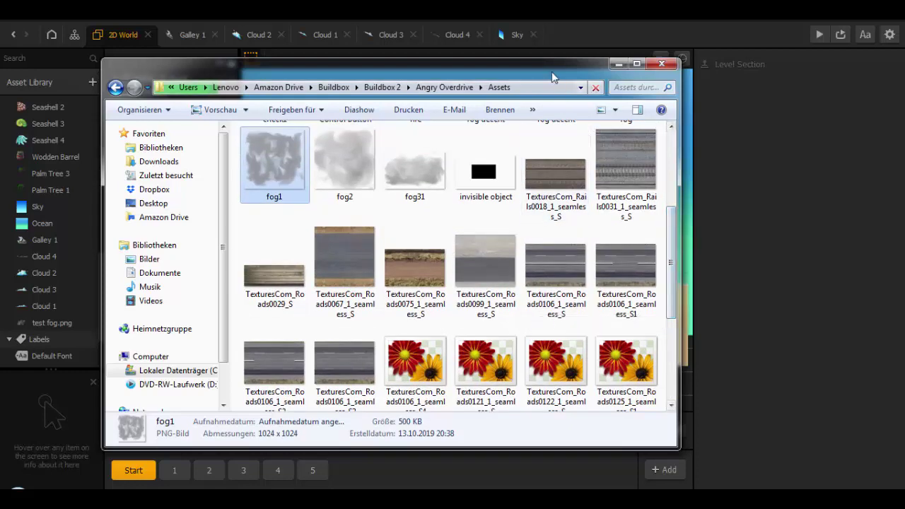
left_click_drag(552, 71, 175, 89)
left_click(69, 172)
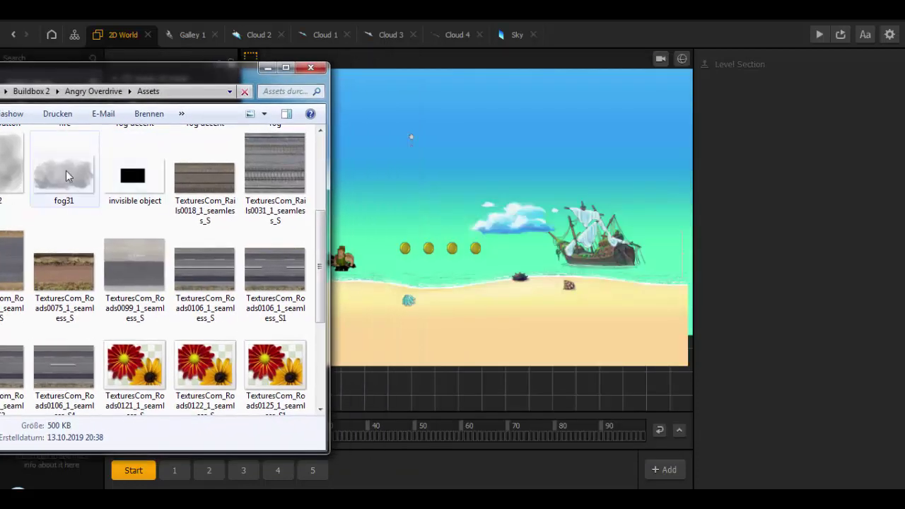
left_click_drag(494, 219, 517, 205)
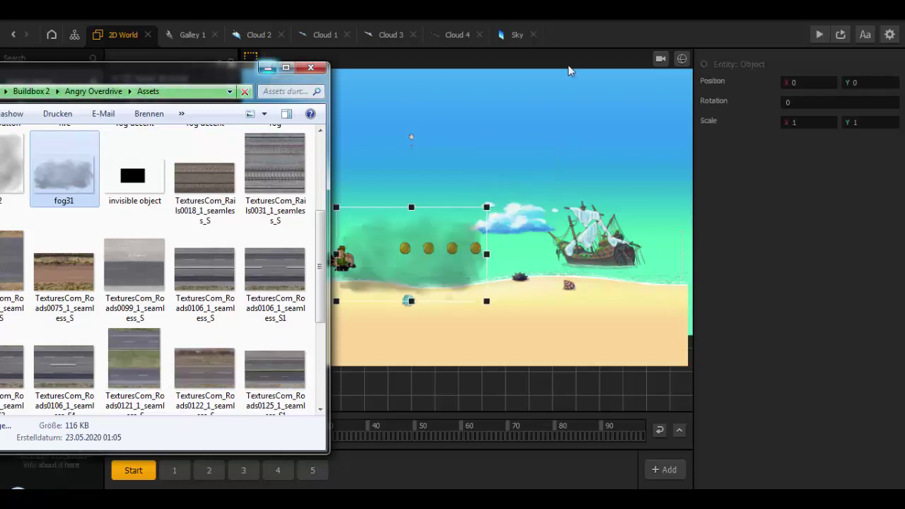
left_click(632, 27)
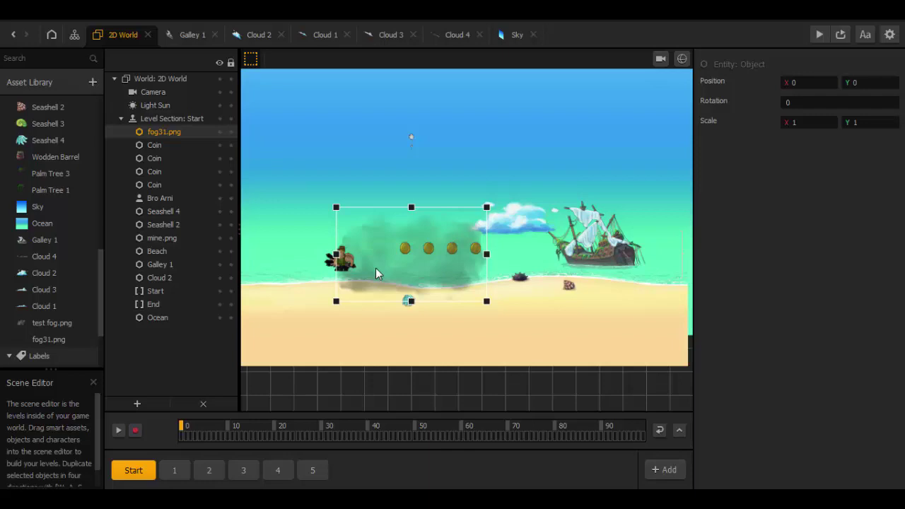
- Move fog31.png out of the Start section into level section 1
key("Delete")
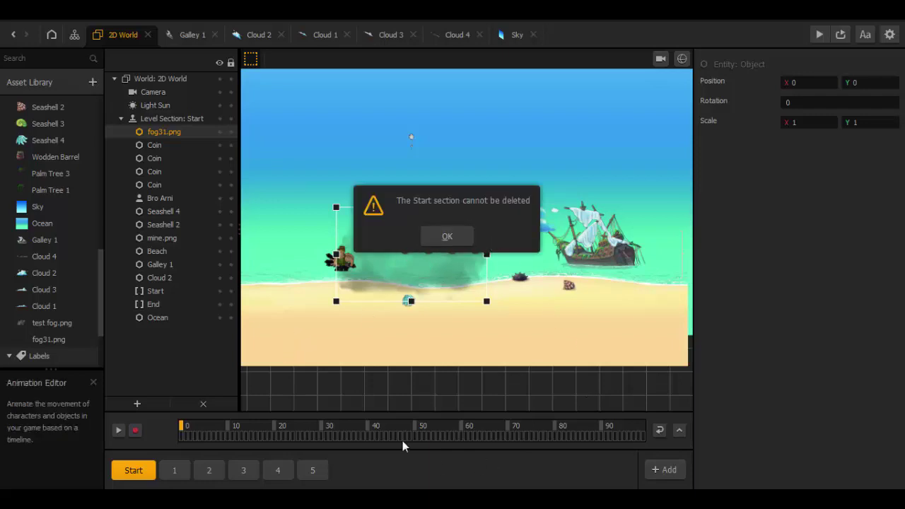
left_click(448, 235)
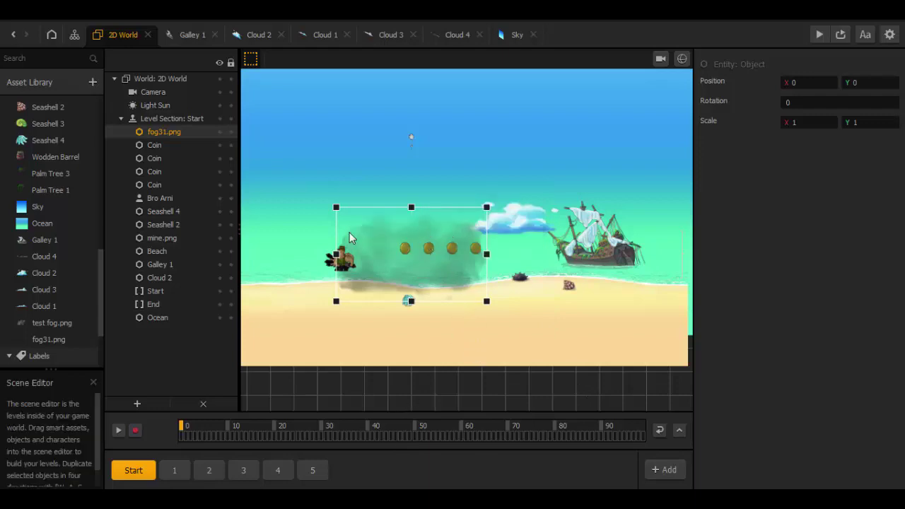
key("Delete")
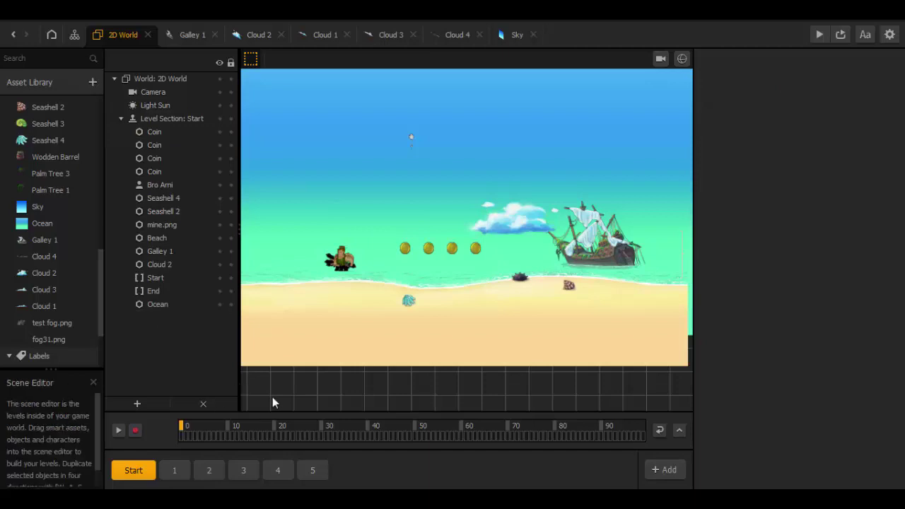
left_click(175, 470)
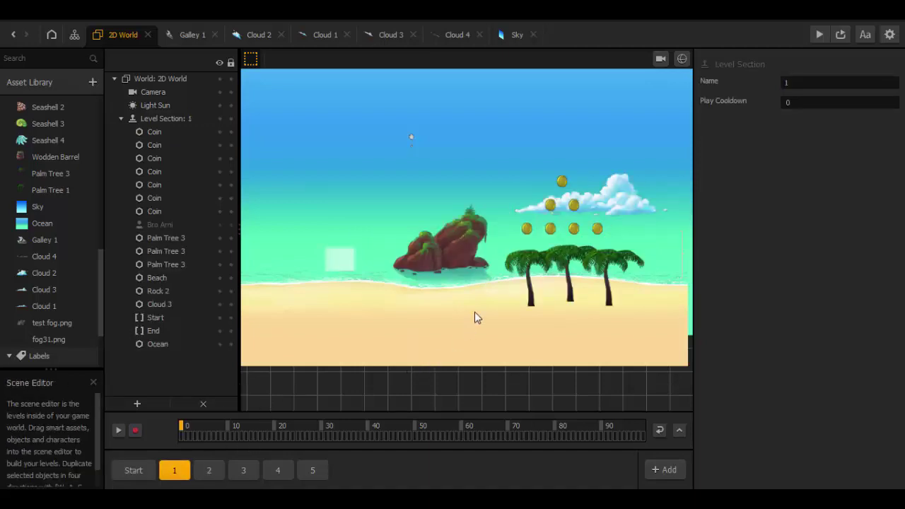
key("ctrl+z")
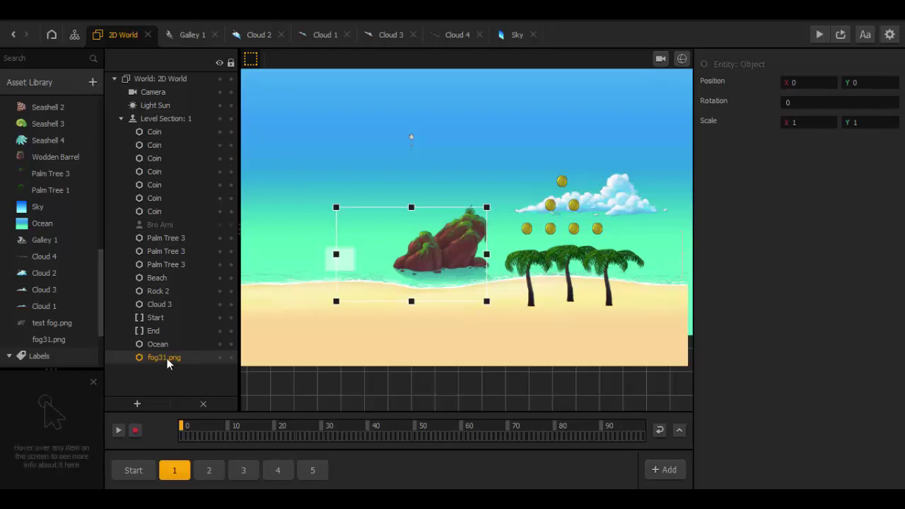
- Make fog31.png the first child of Level Section 1 and widen it across rock and palms
left_click_drag(168, 362, 168, 342)
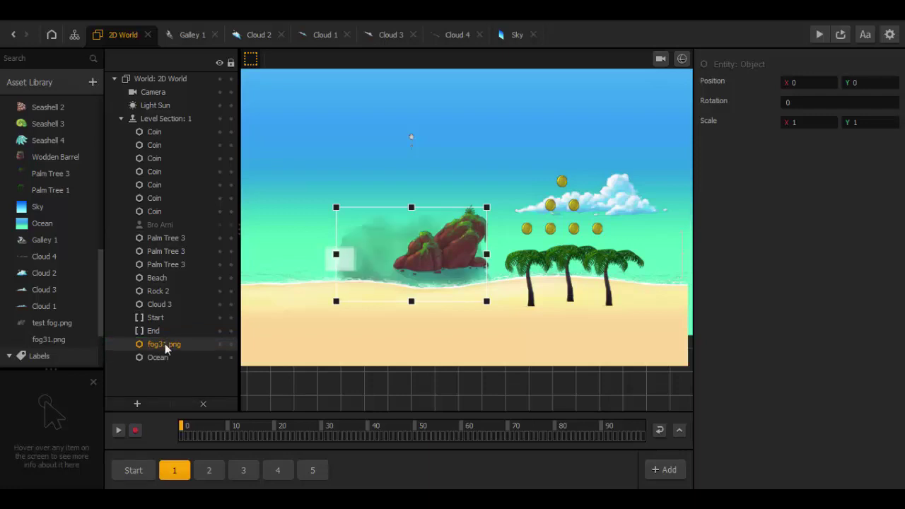
left_click_drag(164, 344, 169, 273)
left_click_drag(170, 117, 170, 129)
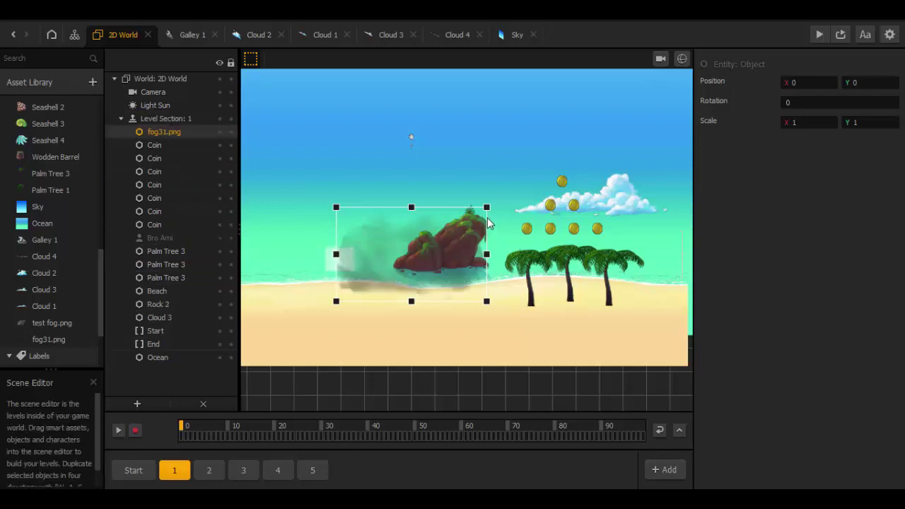
left_click_drag(510, 209, 670, 196)
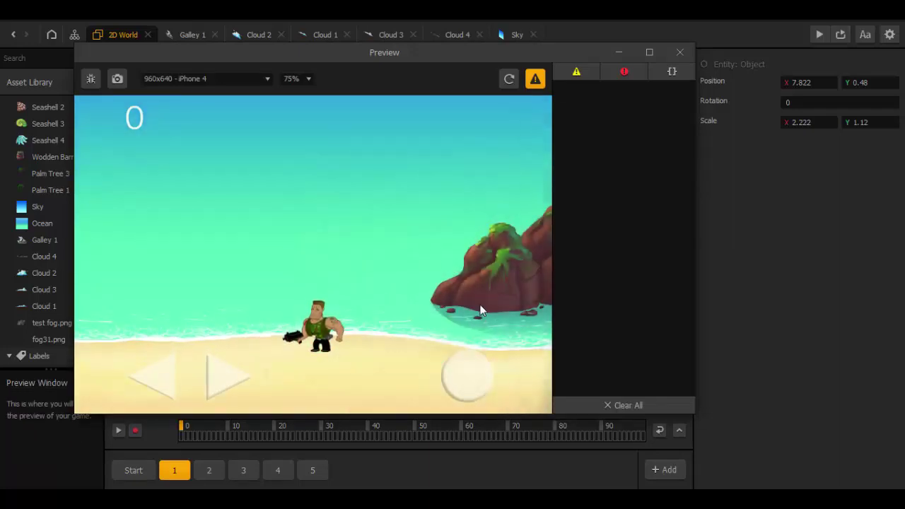
left_click(680, 52)
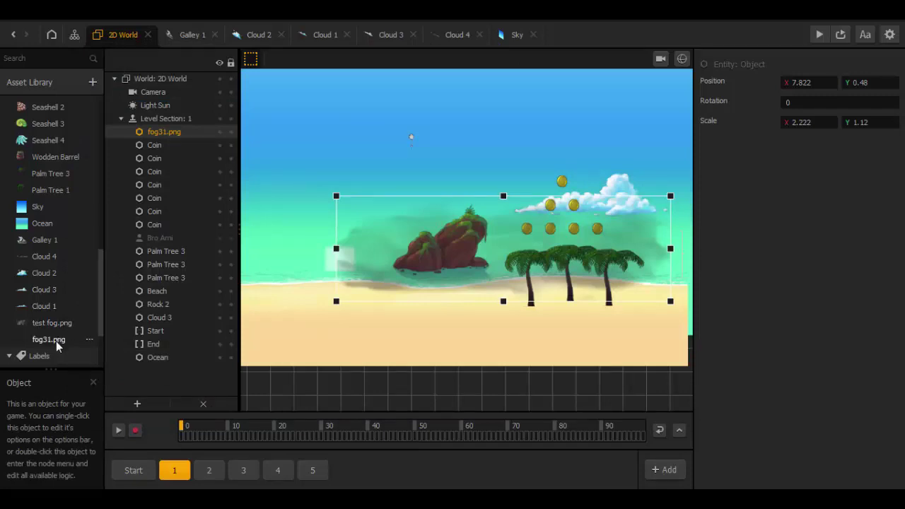
- Set the fog31.png asset's Physics type to None
left_click(56, 341)
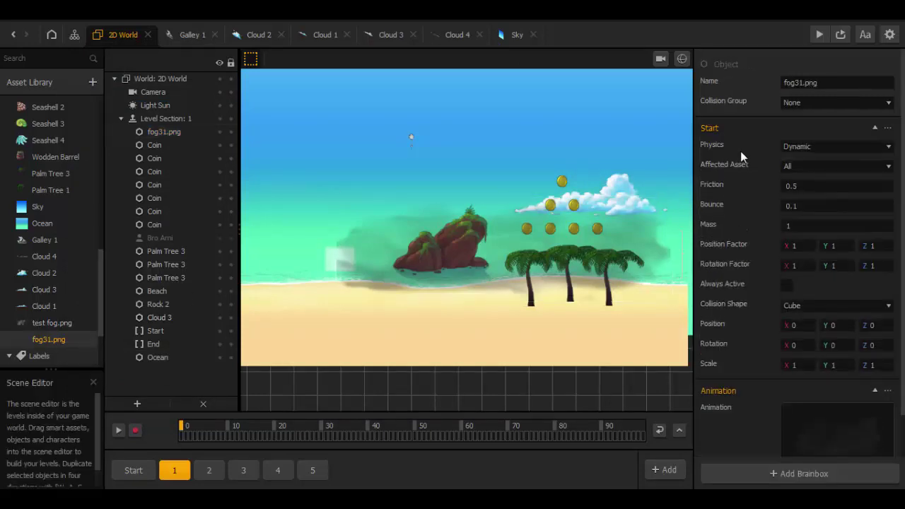
left_click(789, 147)
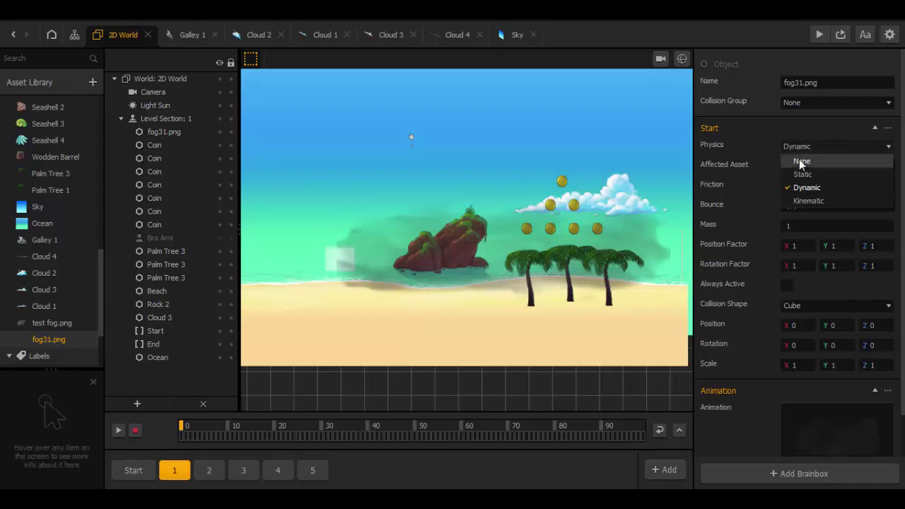
left_click(801, 162)
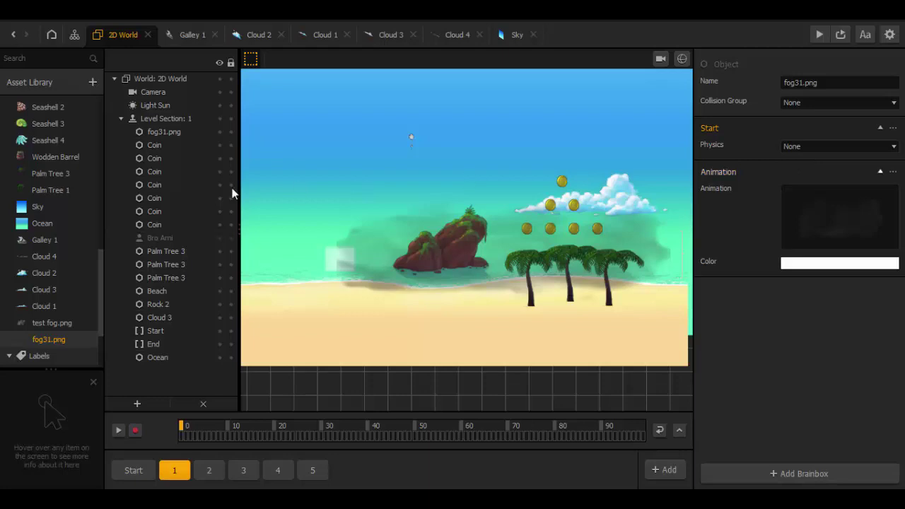
left_click(90, 342)
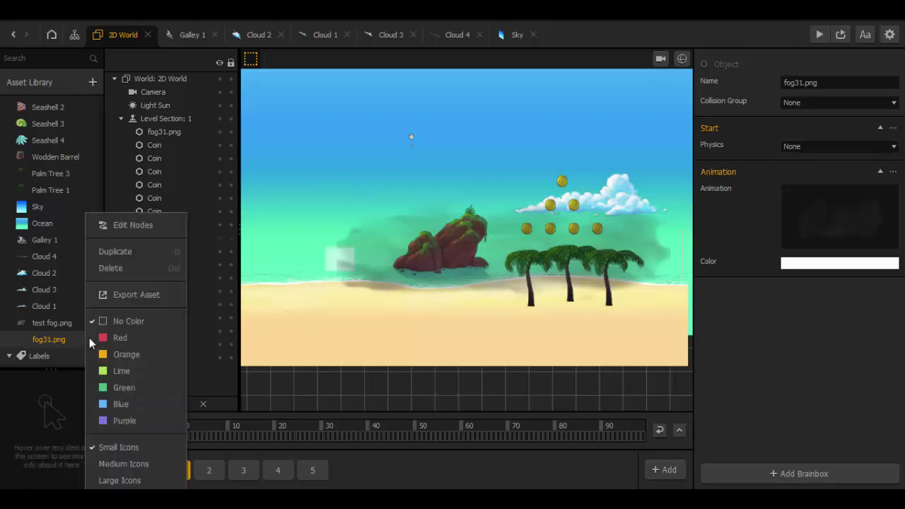
- Add a Move node to fog31.png's logic, triggered by Start's Created output
left_click(135, 228)
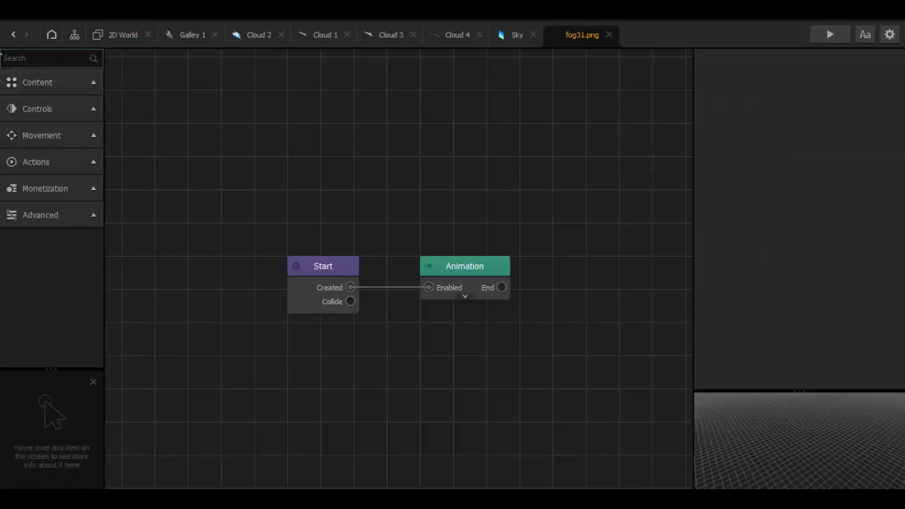
type("move")
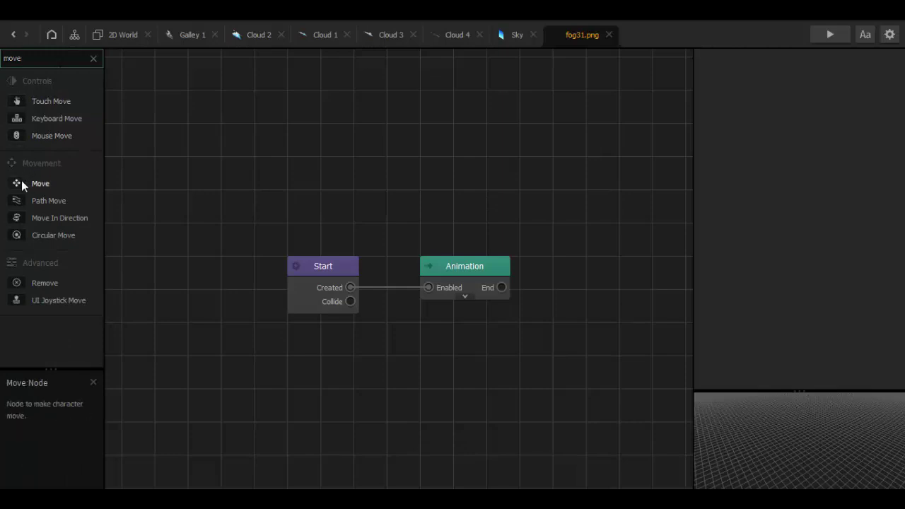
left_click_drag(336, 170, 418, 150)
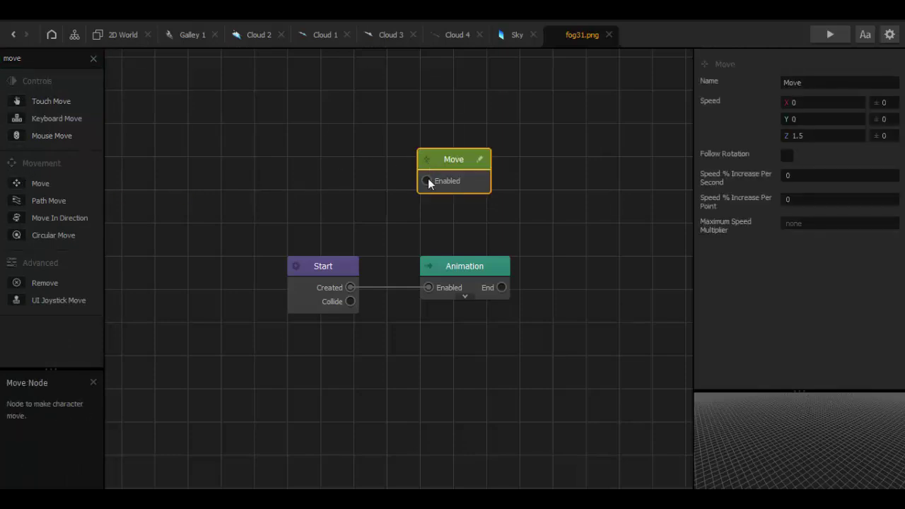
left_click_drag(428, 181, 348, 289)
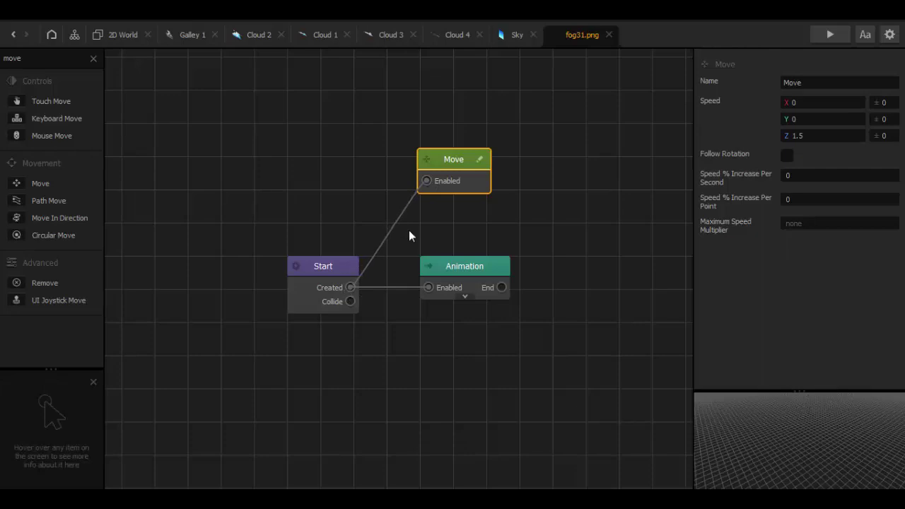
left_click_drag(439, 161, 404, 161)
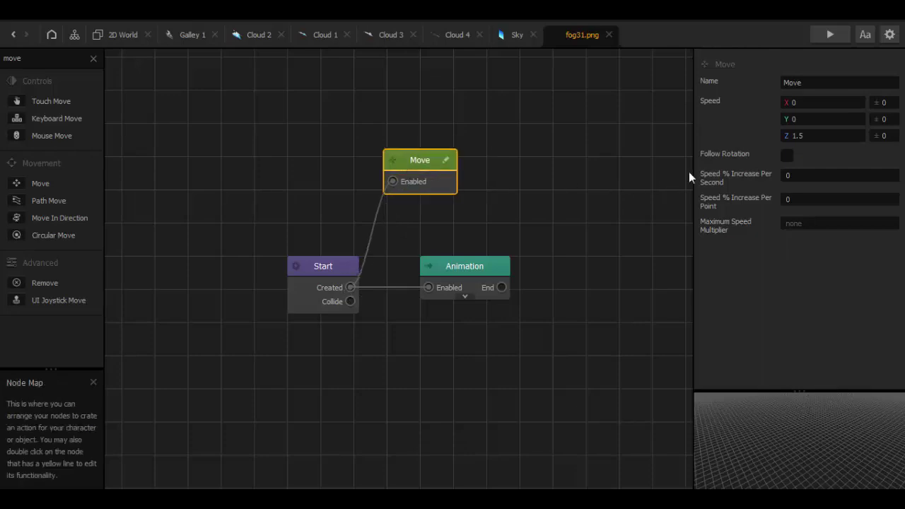
- Set the Move node's Speed X to -0.5 and return to the 2D World level
mouse_move(776, 105)
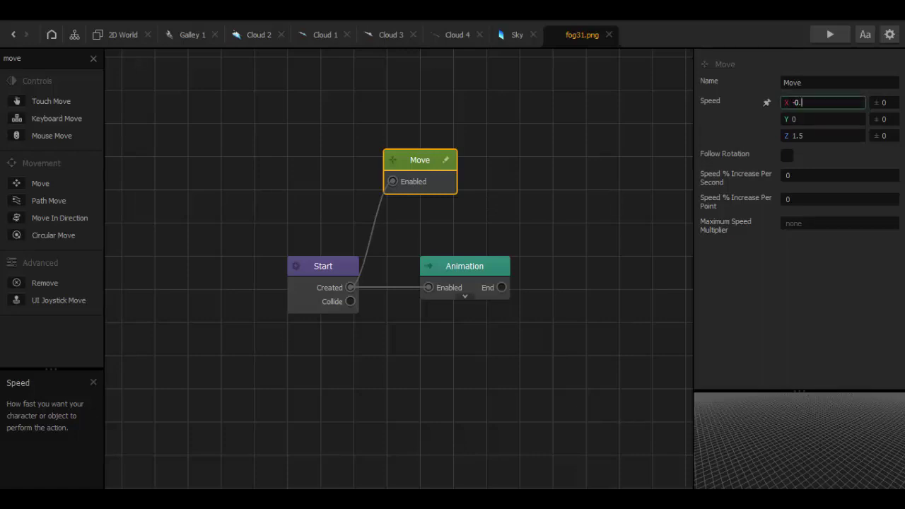
left_click(773, 308)
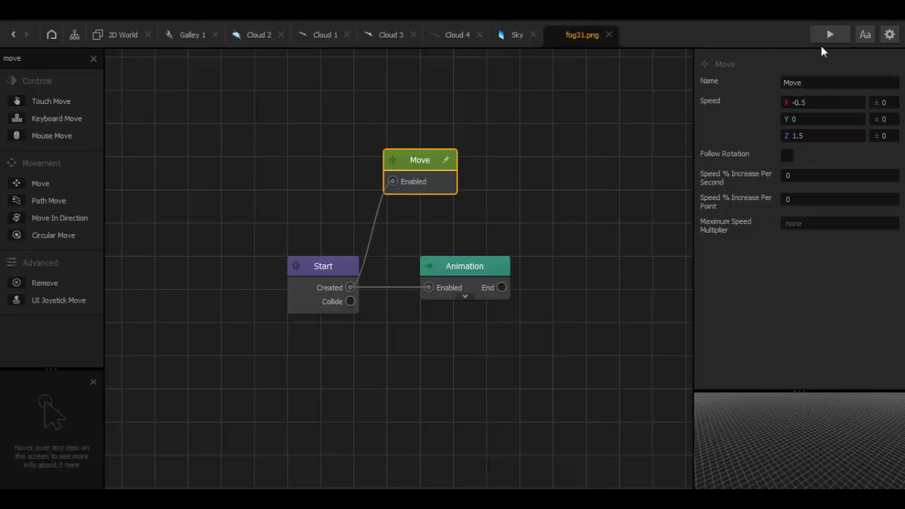
left_click(183, 34)
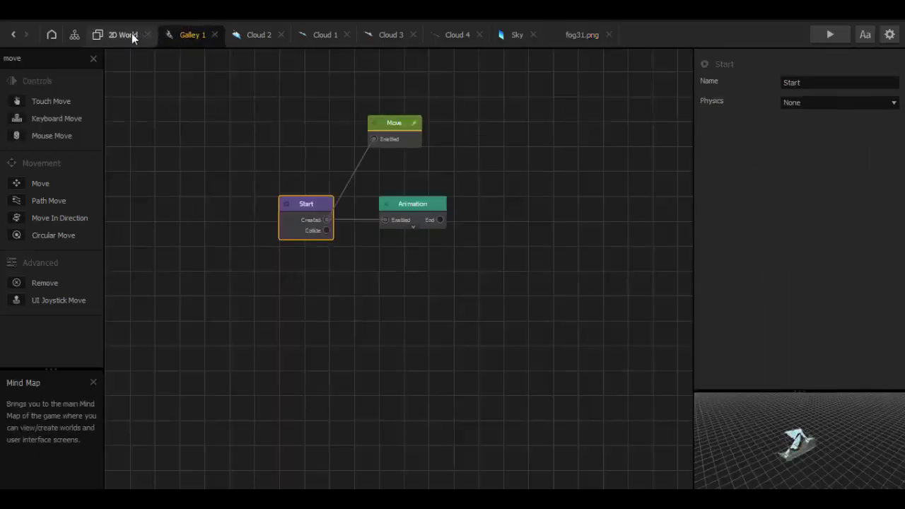
left_click(132, 33)
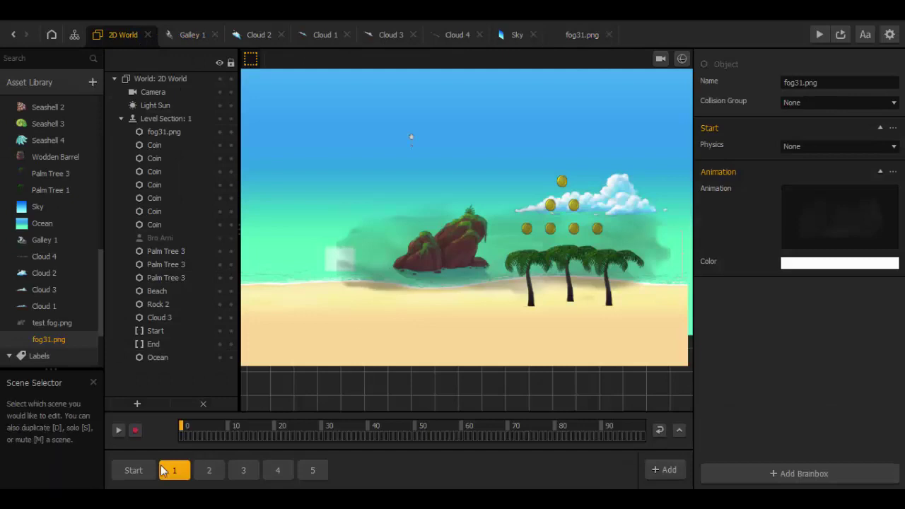
- Launch the game preview and start playing from the title screen
left_click(818, 34)
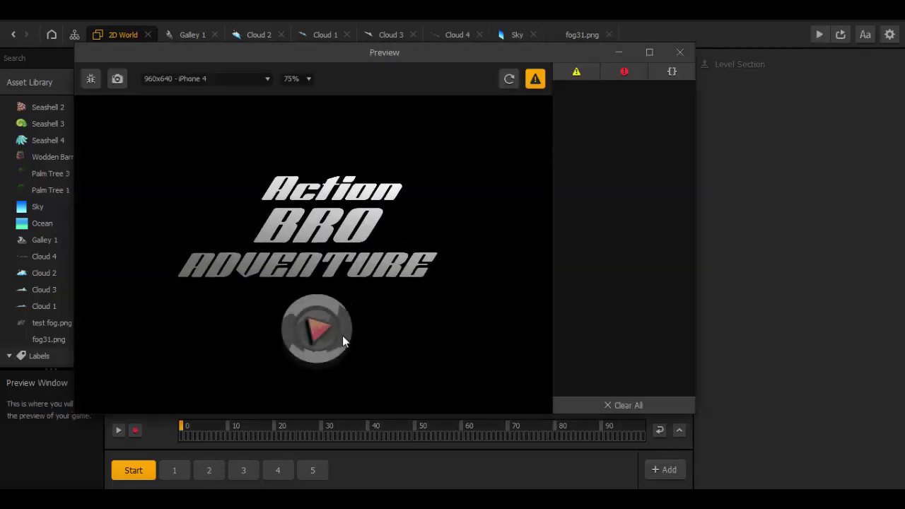
left_click(343, 341)
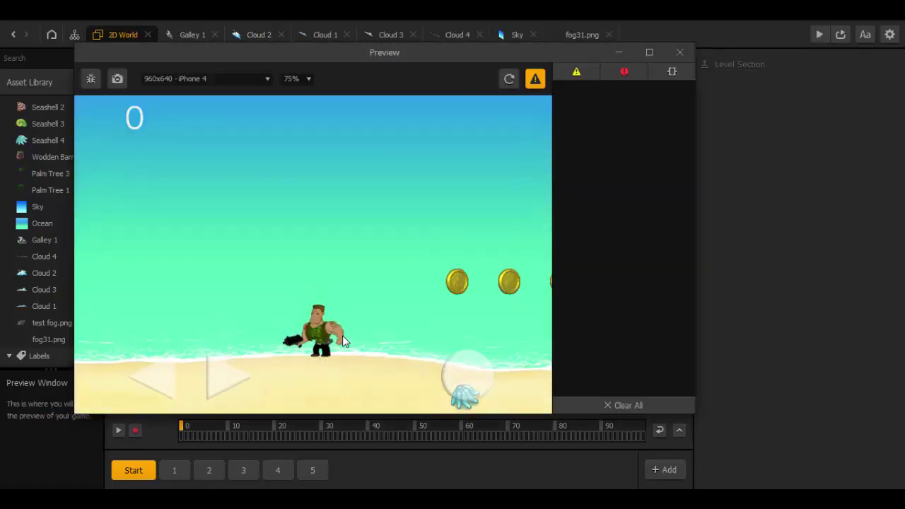